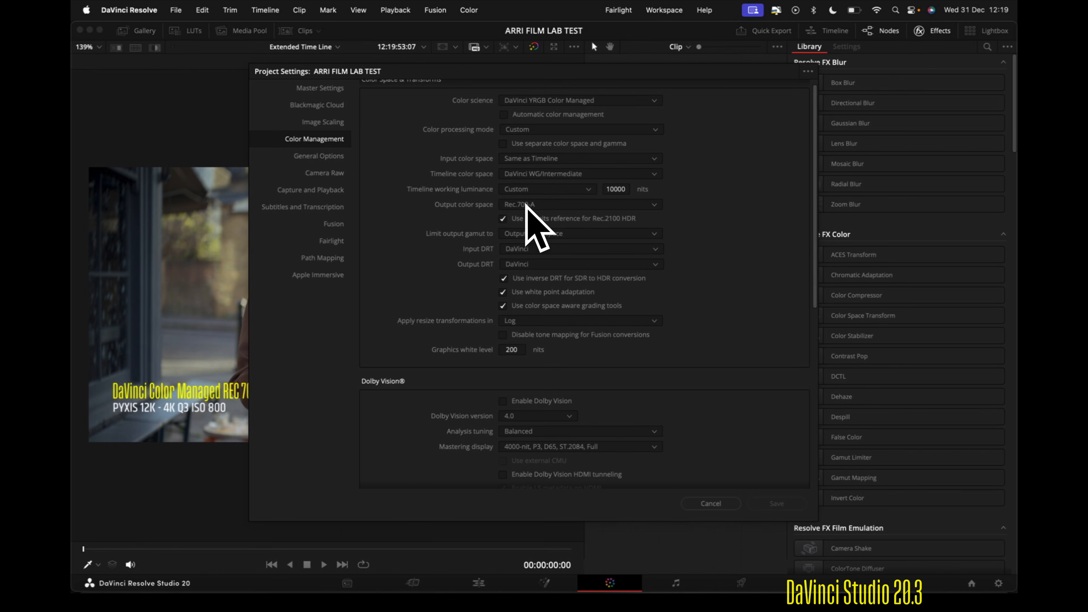
# Step: Review the project's Color Management settings, including color science, timeline and output color spaces, and close them without changes
pyautogui.scroll(-1, 543, 190)
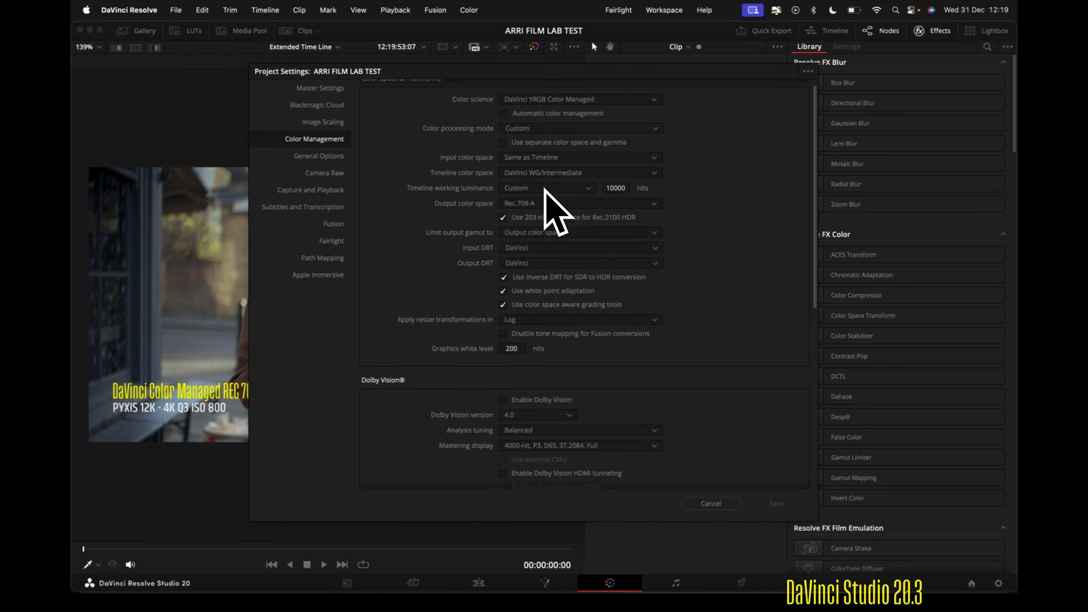
pyautogui.scroll(2, 543, 188)
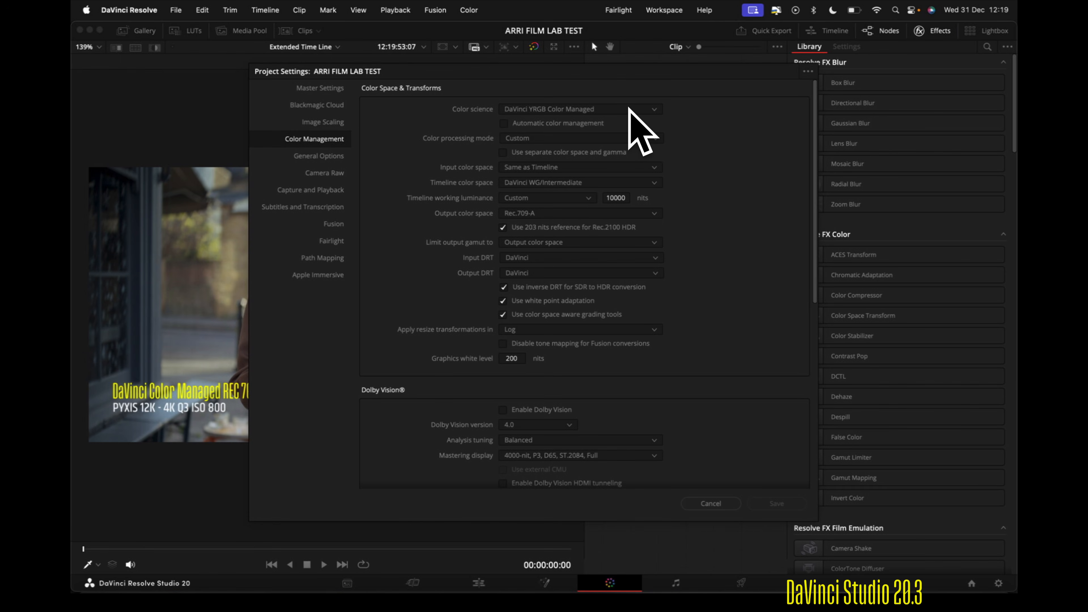
pyautogui.moveTo(669, 74); pyautogui.dragTo(662, 73)
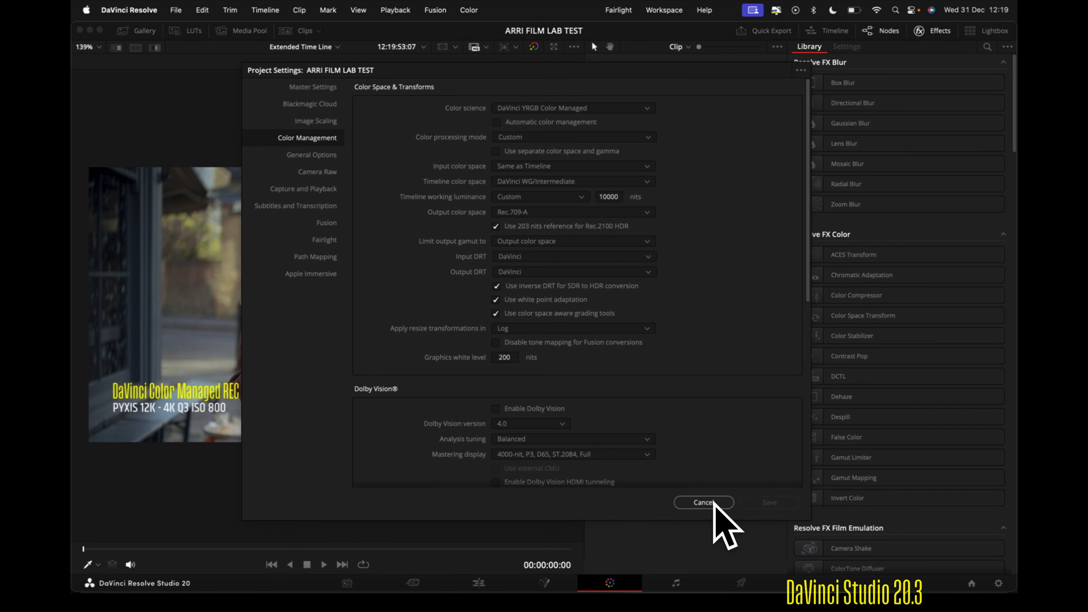
pyautogui.click(704, 503)
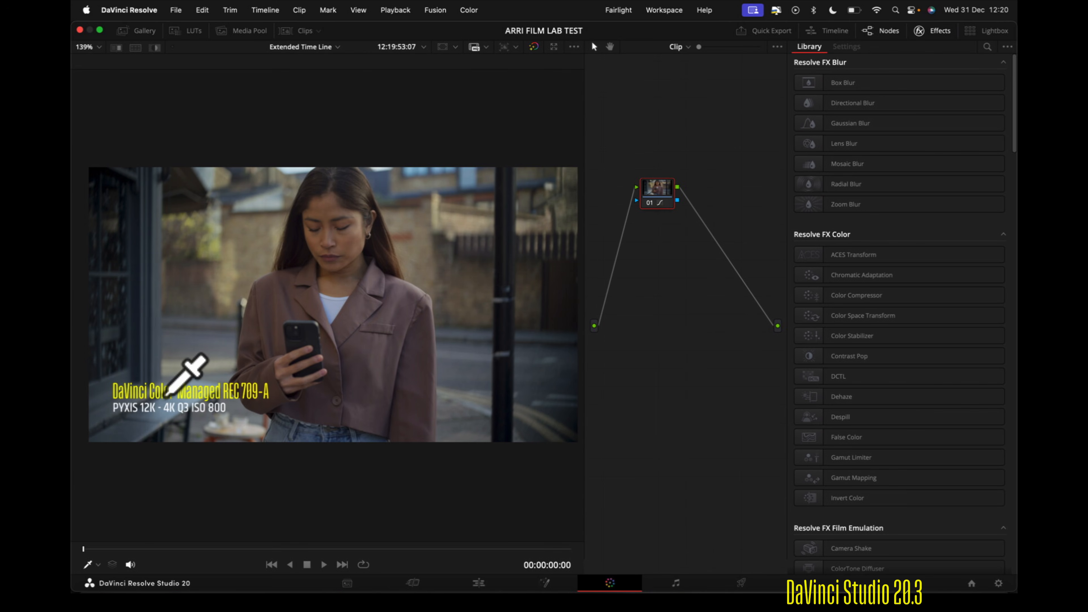
# Step: Compare the DaVinci Color Managed clip with the adjacent Dehancer clip, ending on the Dehancer clip
pyautogui.press('Down')
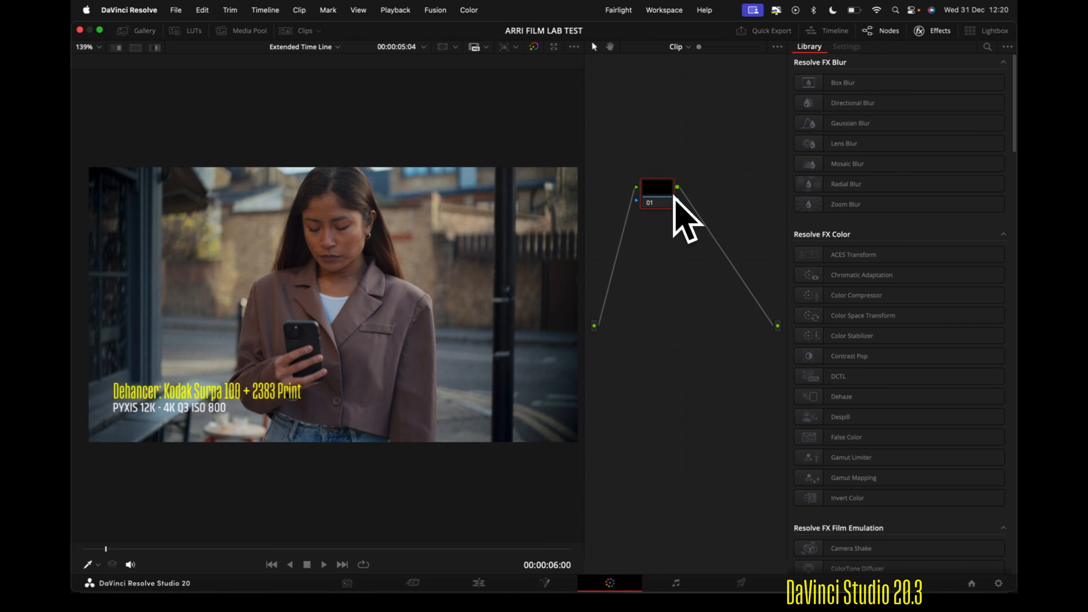
pyautogui.press('Up')
pyautogui.press('Down')
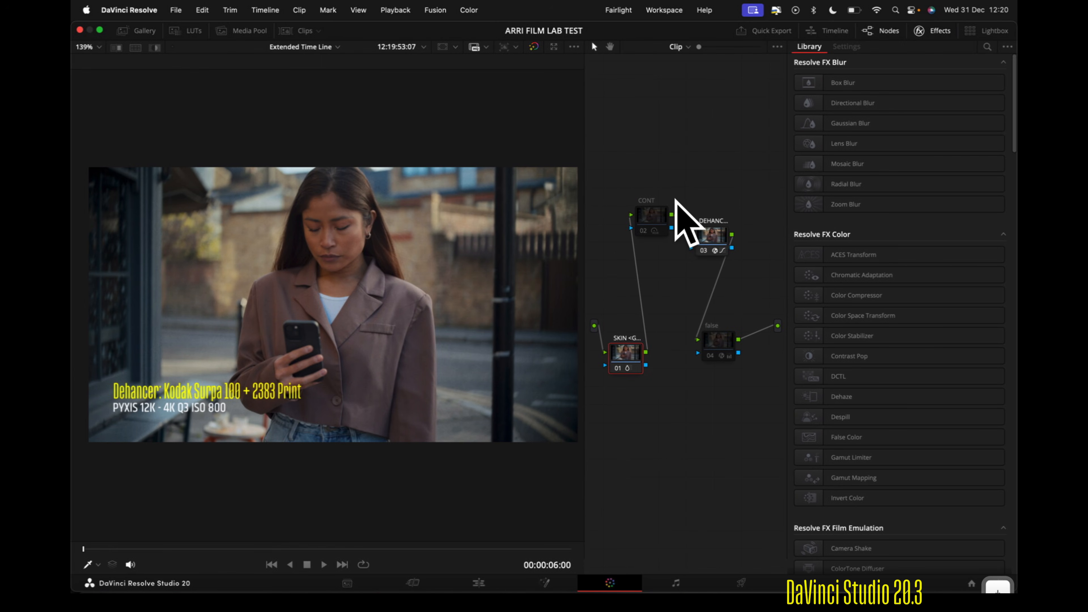
# Step: Disable and re-enable the Dehancer clip's SKIN node twice to compare the image with and without its correction
pyautogui.click(724, 236)
pyautogui.click(624, 352)
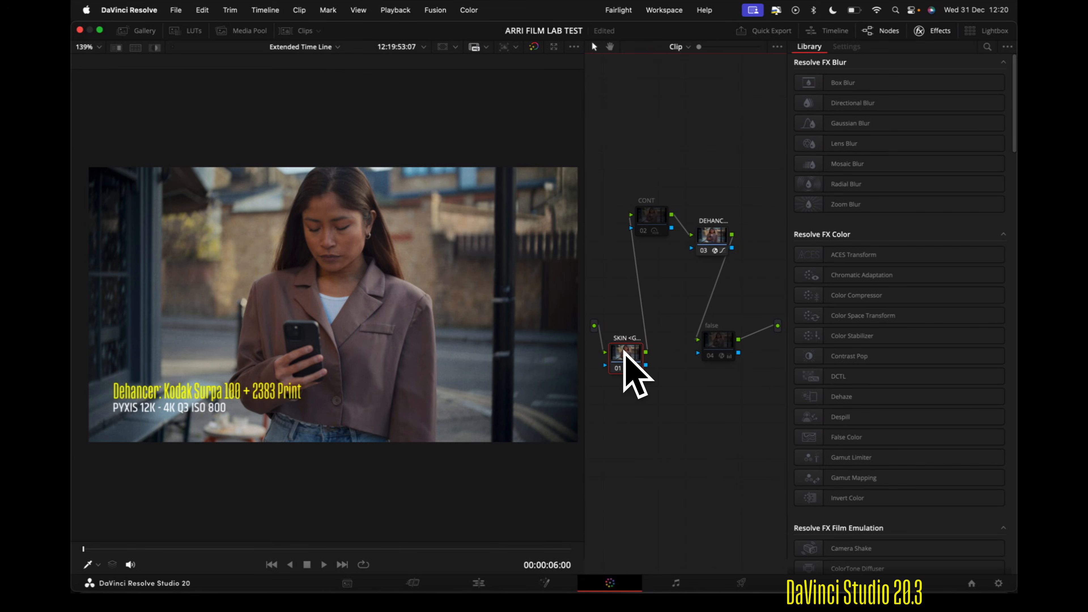
pyautogui.press('super+d')
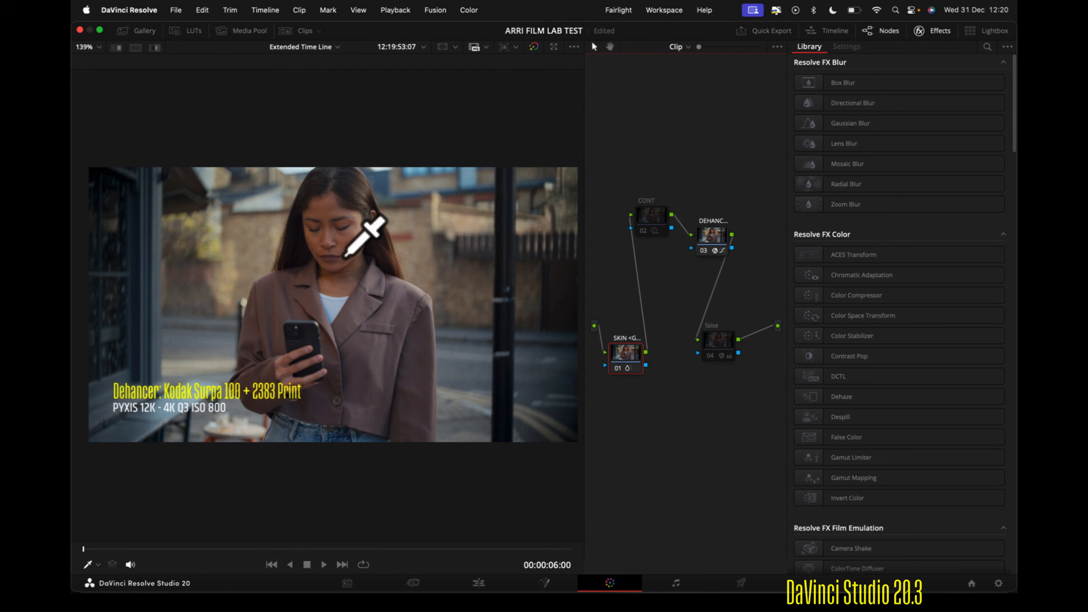
pyautogui.press('super+d')
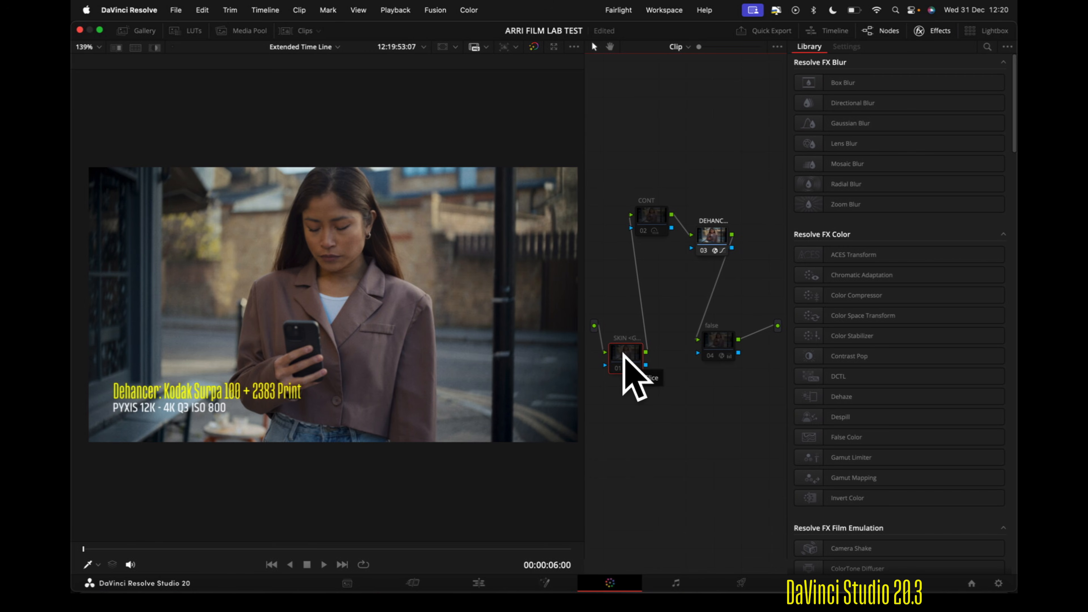
pyautogui.press('super+d')
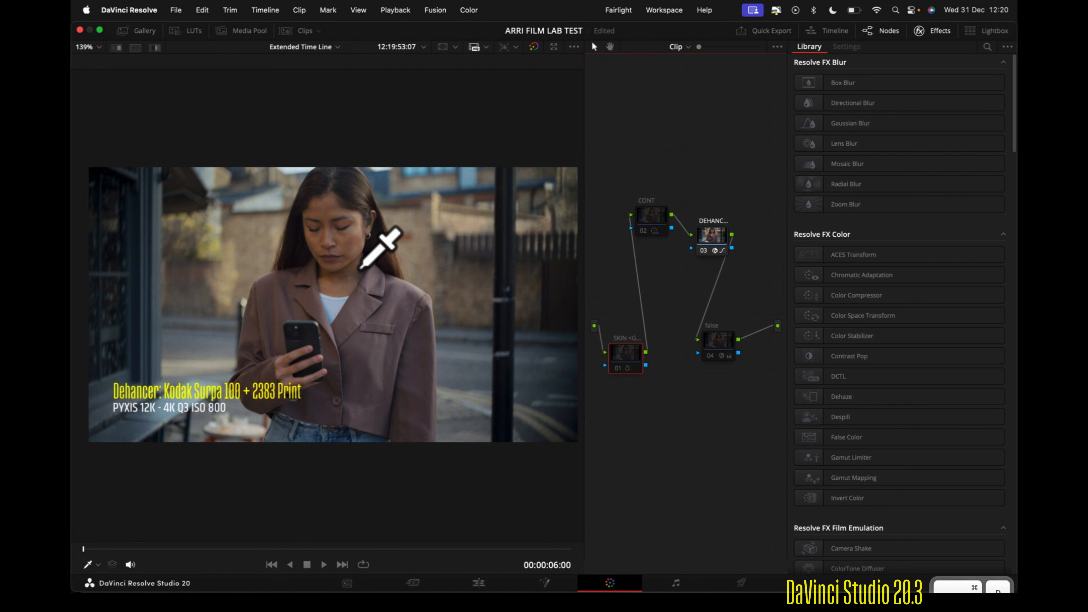
pyautogui.press('super+d')
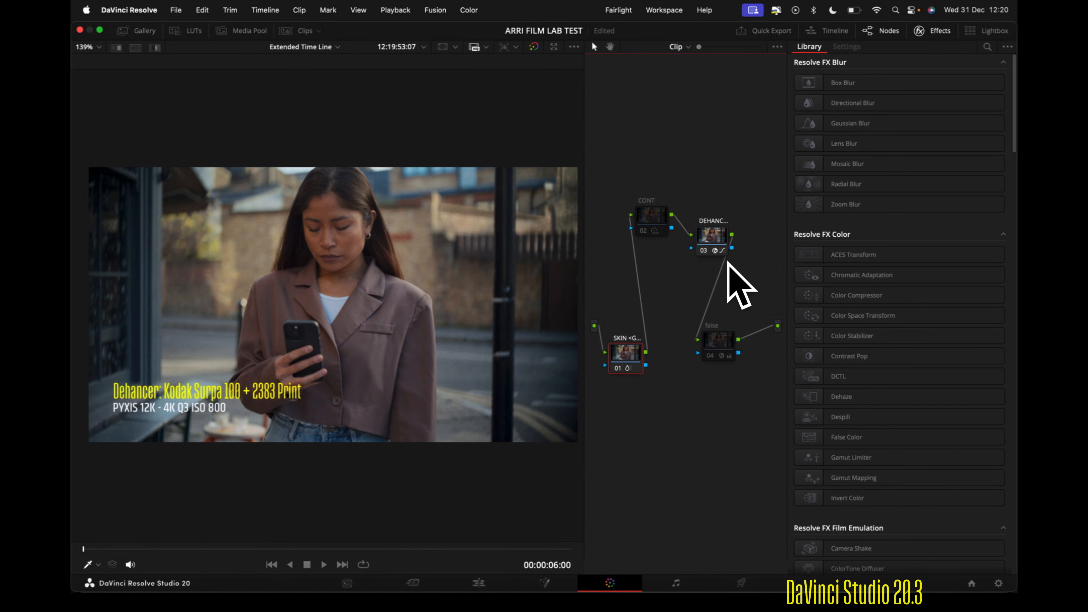
# Step: Examine the Dehancer node's settings from Input, Film, Expand and Print through Film Grain, Overscan, Vignette and Output
pyautogui.click(716, 235)
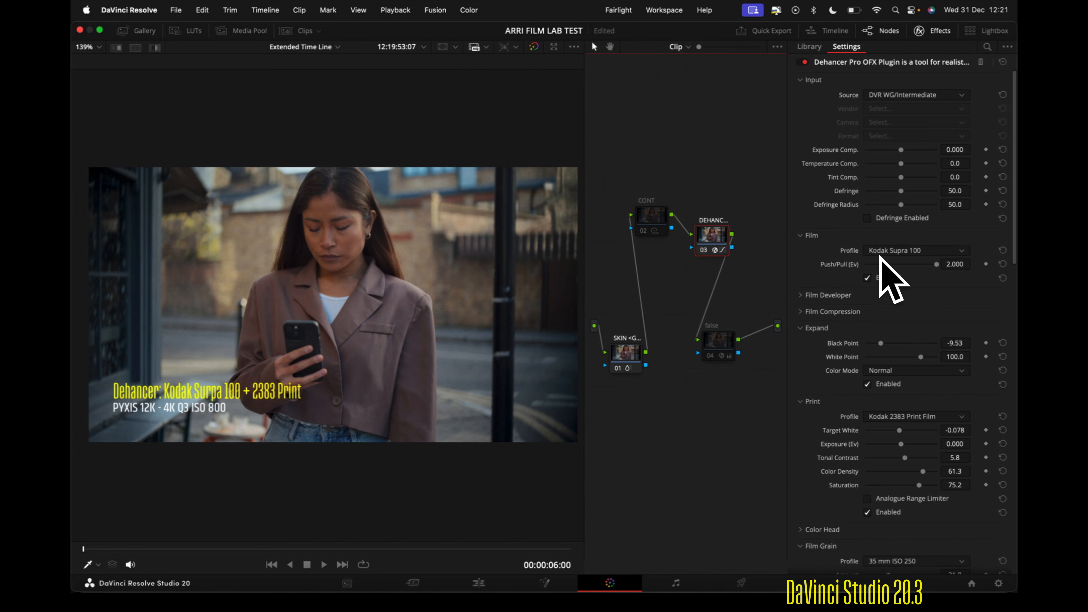
pyautogui.scroll(-1, 883, 252)
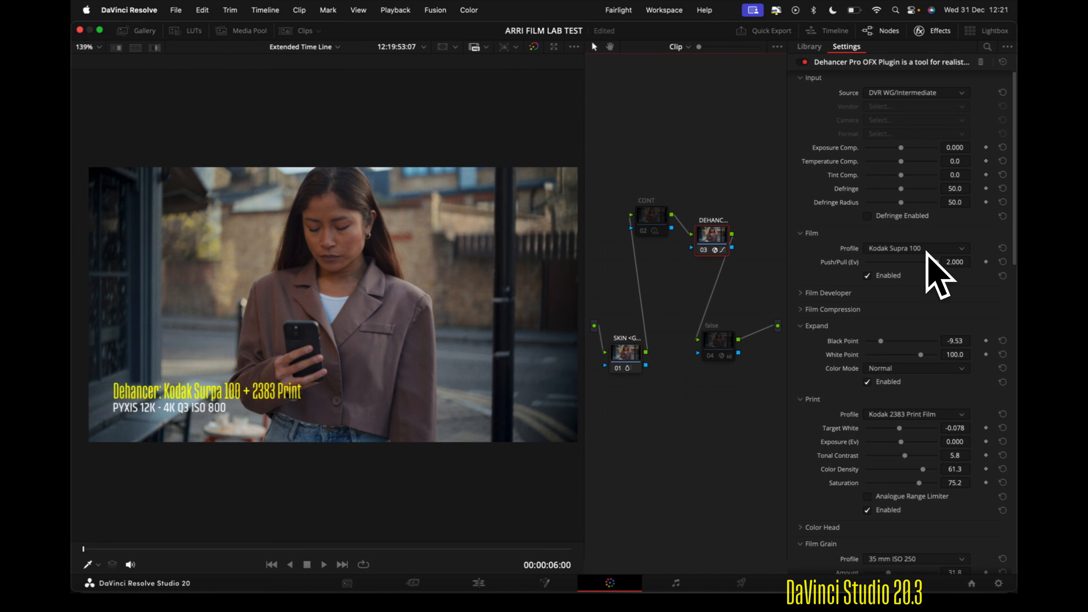
pyautogui.scroll(-3, 921, 253)
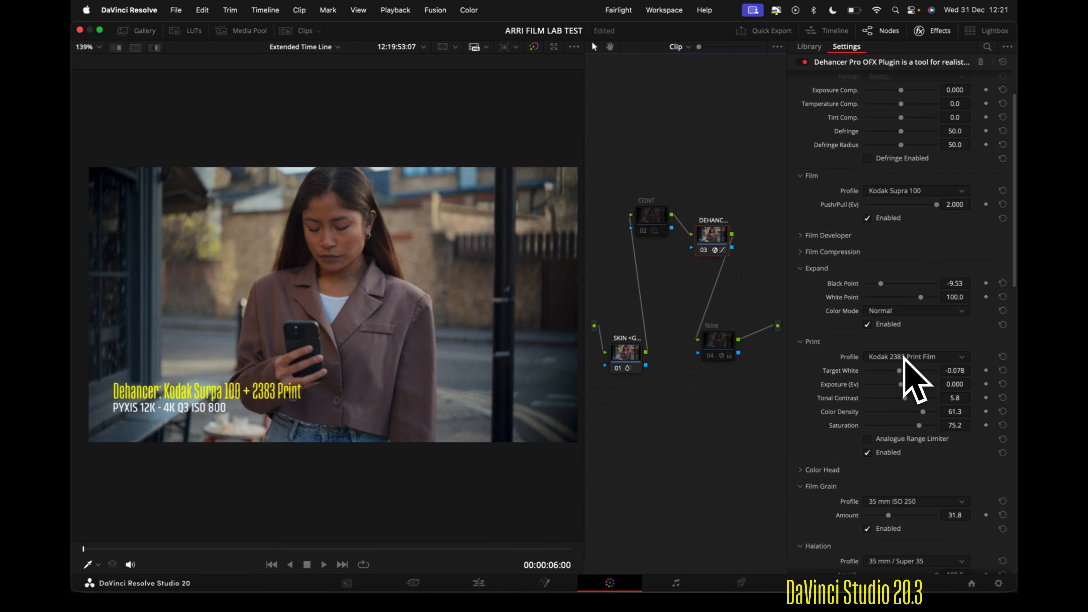
pyautogui.scroll(-8, 908, 336)
pyautogui.scroll(-20, 909, 336)
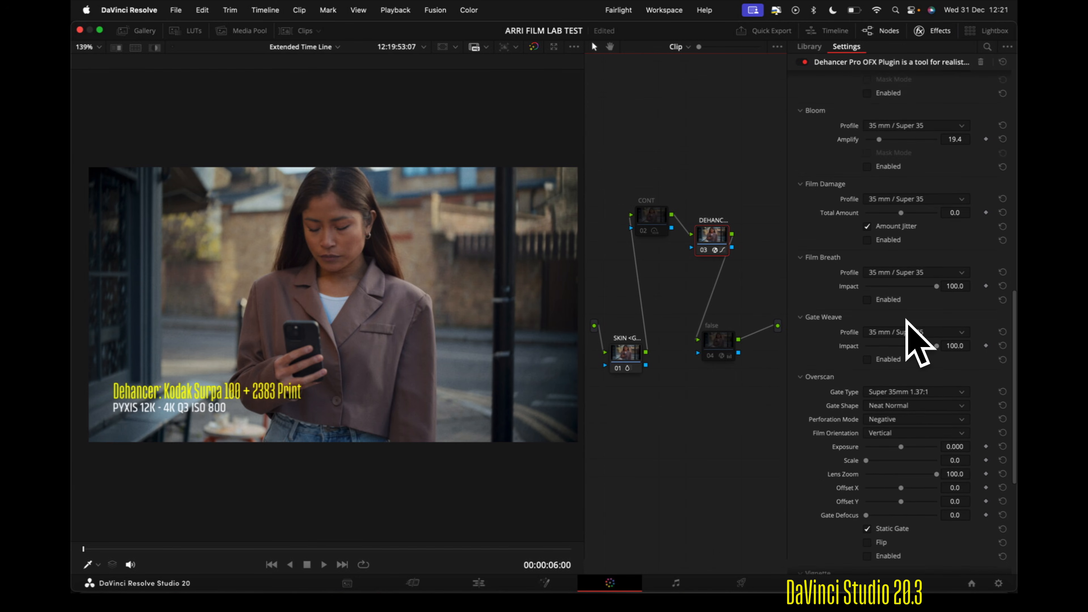
pyautogui.scroll(20, 912, 341)
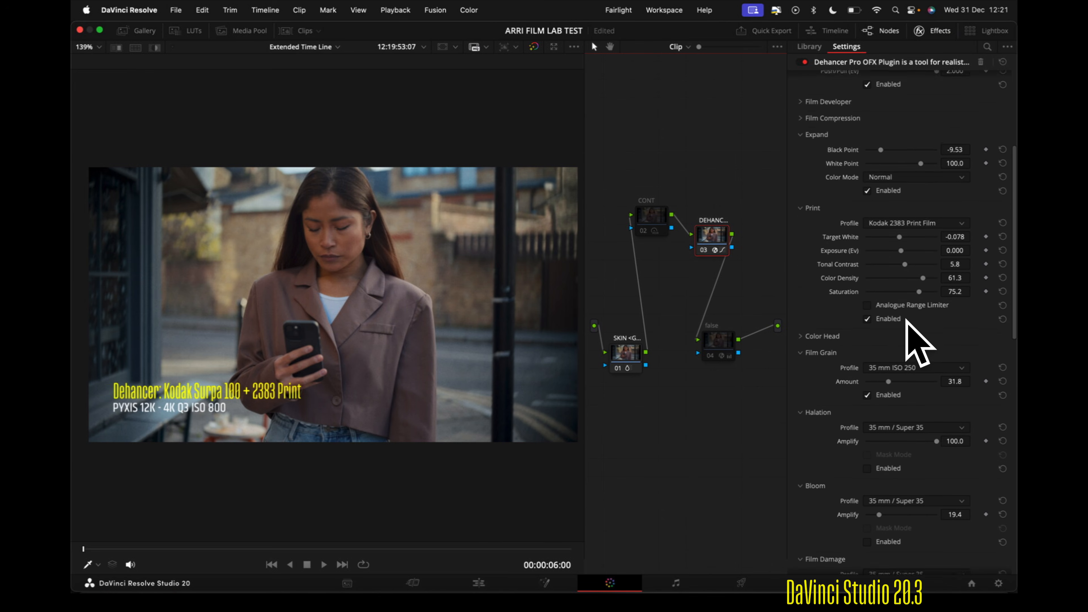
pyautogui.scroll(-20, 906, 319)
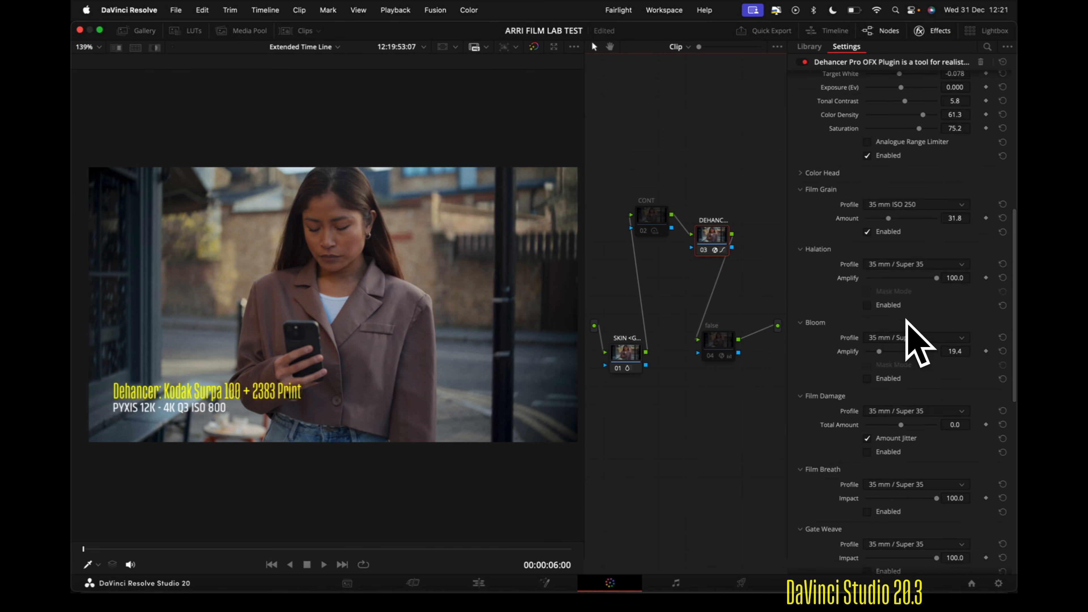
pyautogui.click(856, 473)
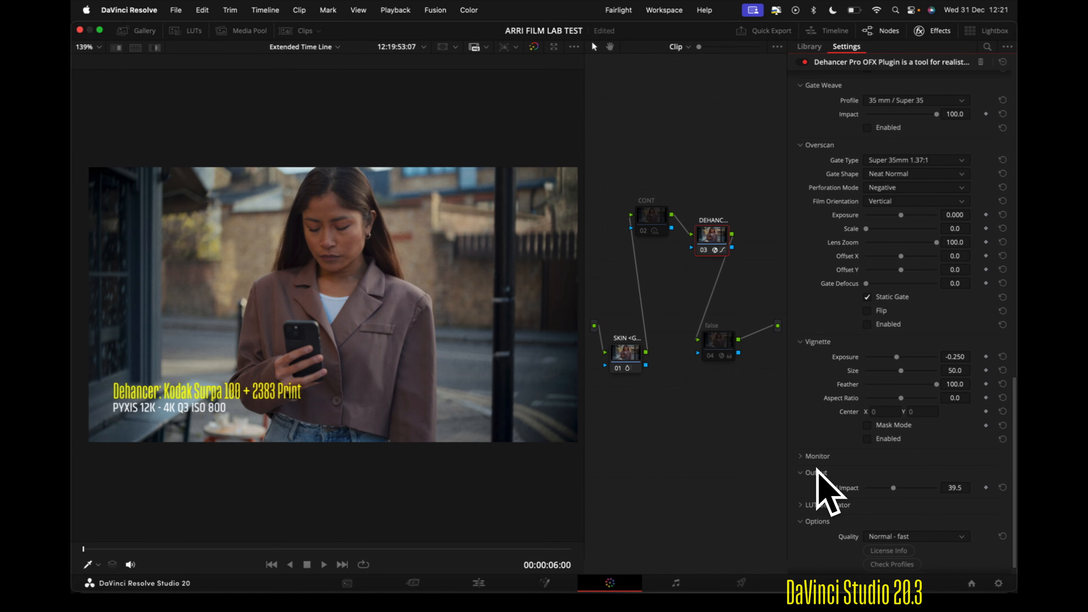
pyautogui.scroll(1, 821, 486)
pyautogui.scroll(15, 813, 465)
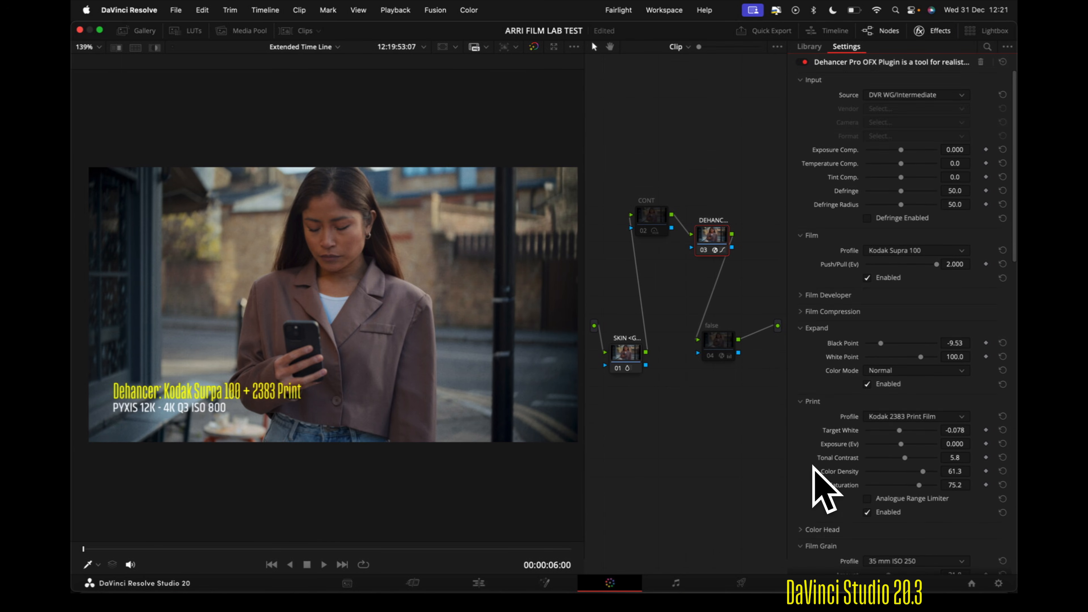
pyautogui.scroll(-1, 823, 488)
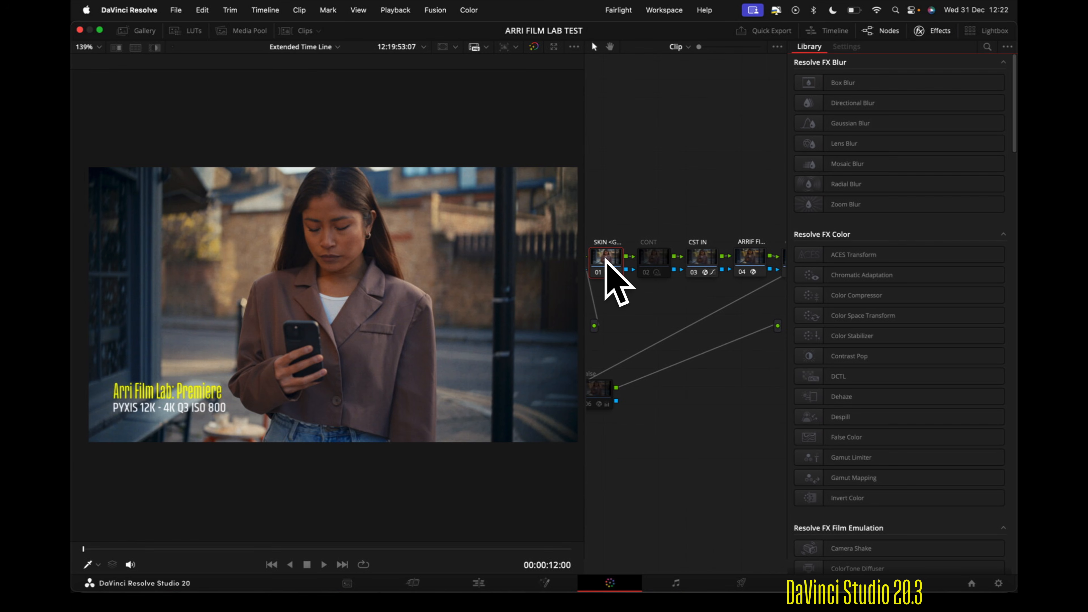
# Step: Show the CST IN node's settings on the ARRI Film Lab clip and clean up its node graph
pyautogui.click(705, 259)
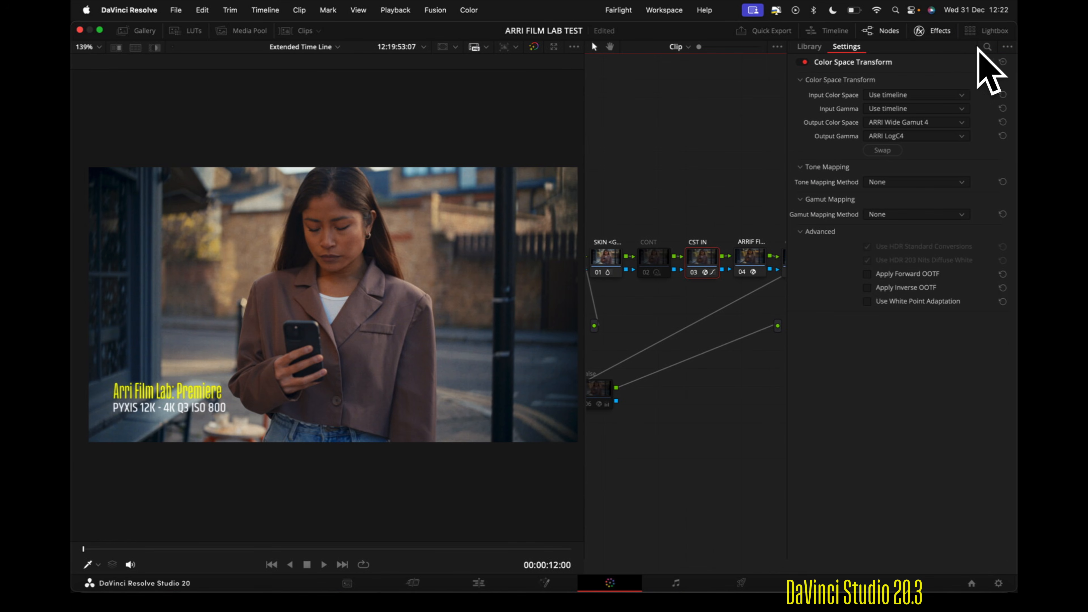
pyautogui.rightClick(711, 153)
pyautogui.click(746, 285)
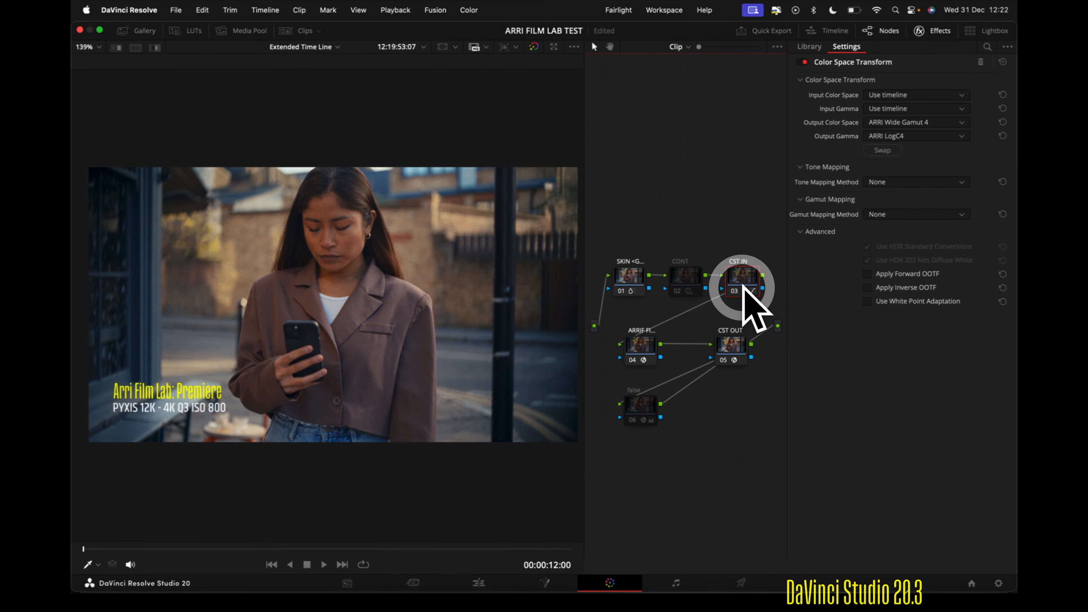
# Step: Arrange the CST IN, ARRI Film Lab and CST OUT nodes in sequence above the SKIN and CONT nodes
pyautogui.click(741, 275)
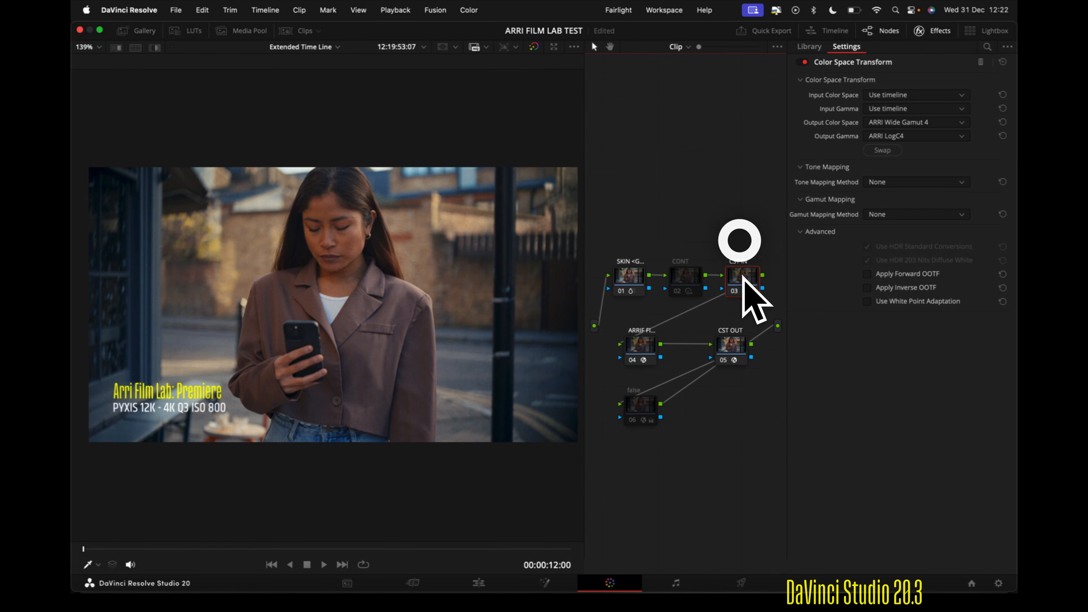
pyautogui.click(729, 341)
pyautogui.moveTo(748, 291); pyautogui.dragTo(733, 243)
pyautogui.click(729, 335)
pyautogui.moveTo(729, 333); pyautogui.dragTo(745, 339)
pyautogui.moveTo(645, 346); pyautogui.dragTo(747, 286)
pyautogui.moveTo(745, 242); pyautogui.dragTo(649, 176)
pyautogui.moveTo(749, 279); pyautogui.dragTo(716, 183)
pyautogui.moveTo(743, 343); pyautogui.dragTo(771, 210)
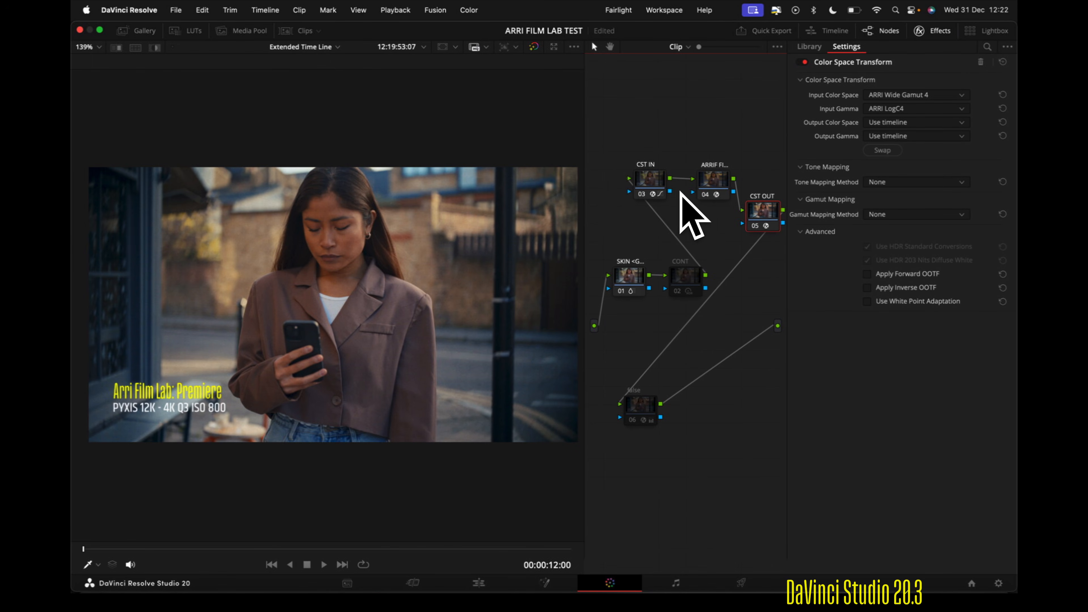
# Step: Check the CST IN node's output color space and gamma and the ARRI Film Lab node's I/O Space options
pyautogui.click(650, 188)
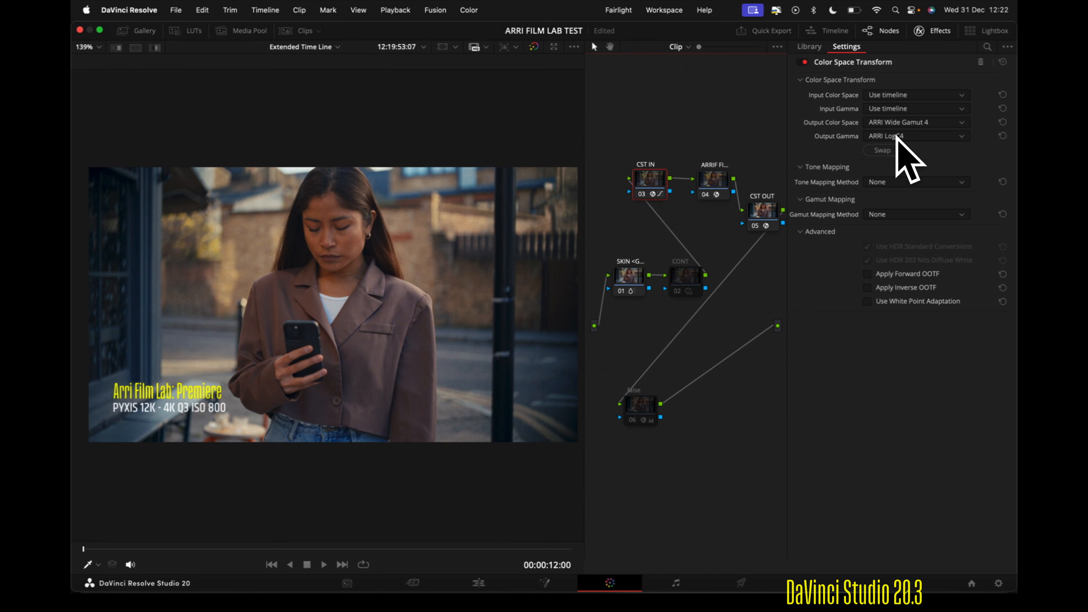
pyautogui.click(716, 185)
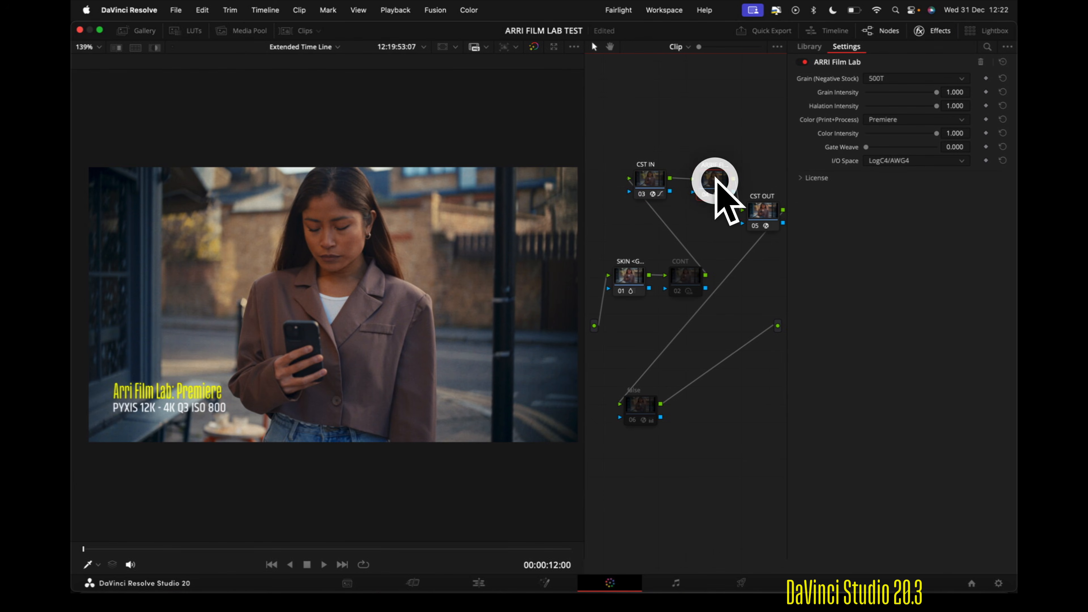
pyautogui.click(928, 160)
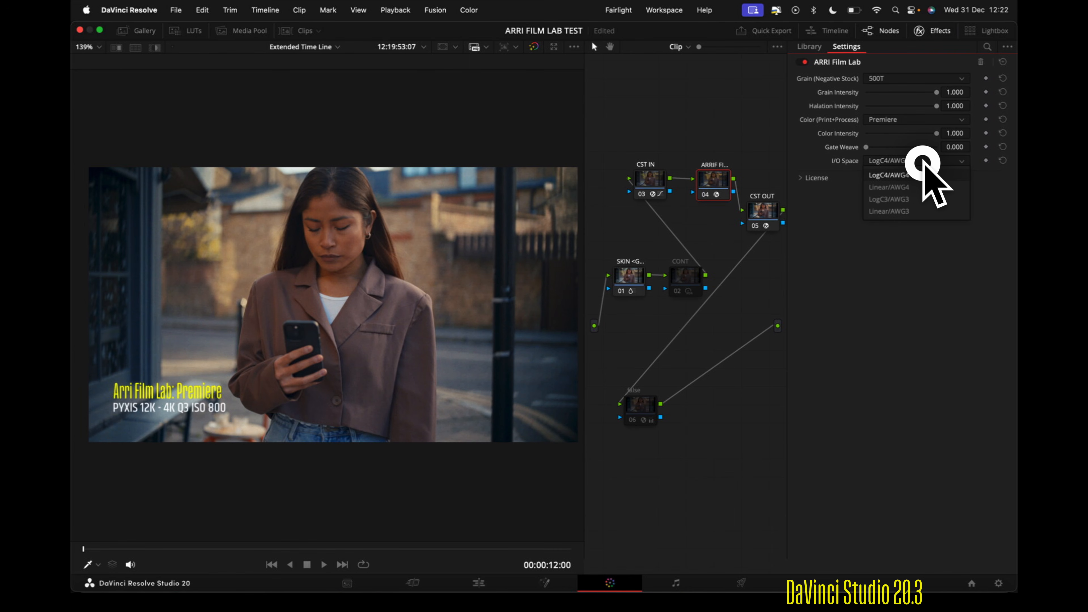
pyautogui.click(924, 162)
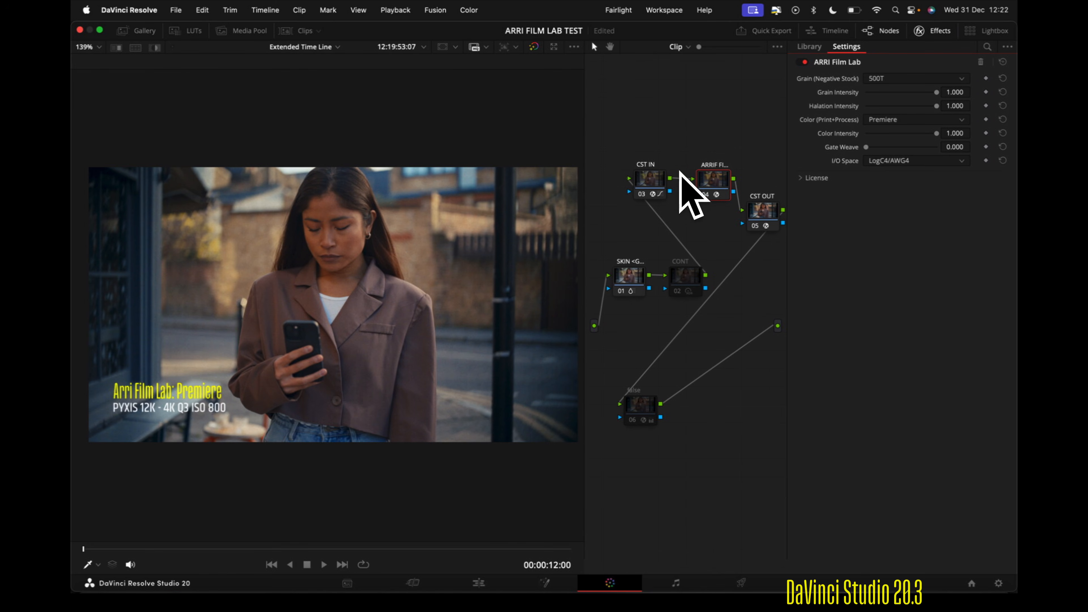
# Step: Compare the CST IN and CST OUT color space settings with the project's Color Management settings, leaving them unchanged
pyautogui.click(655, 176)
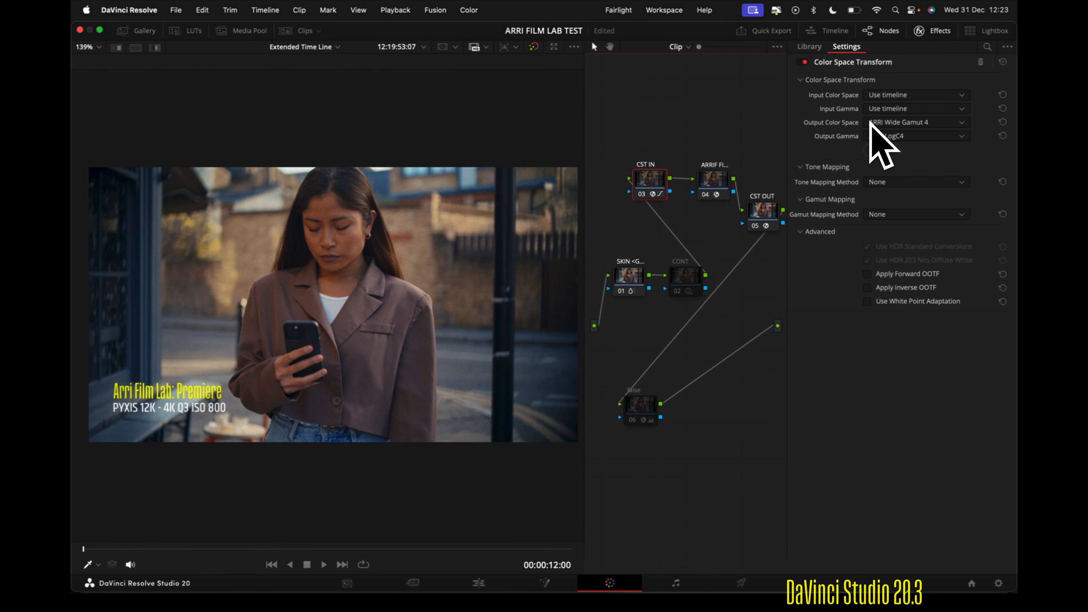
pyautogui.click(761, 213)
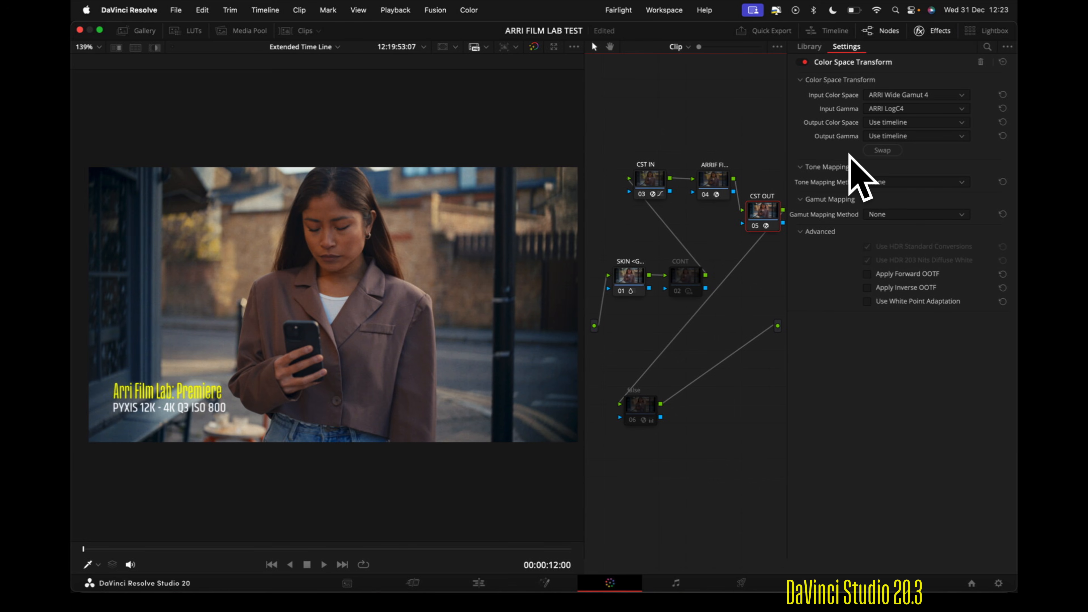
pyautogui.click(998, 584)
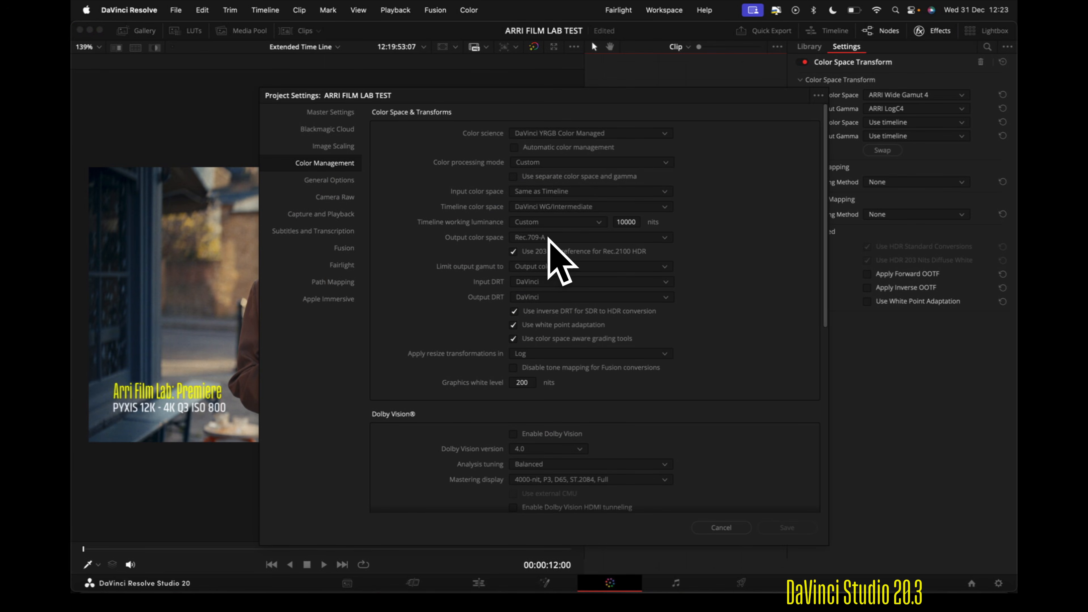
pyautogui.click(708, 528)
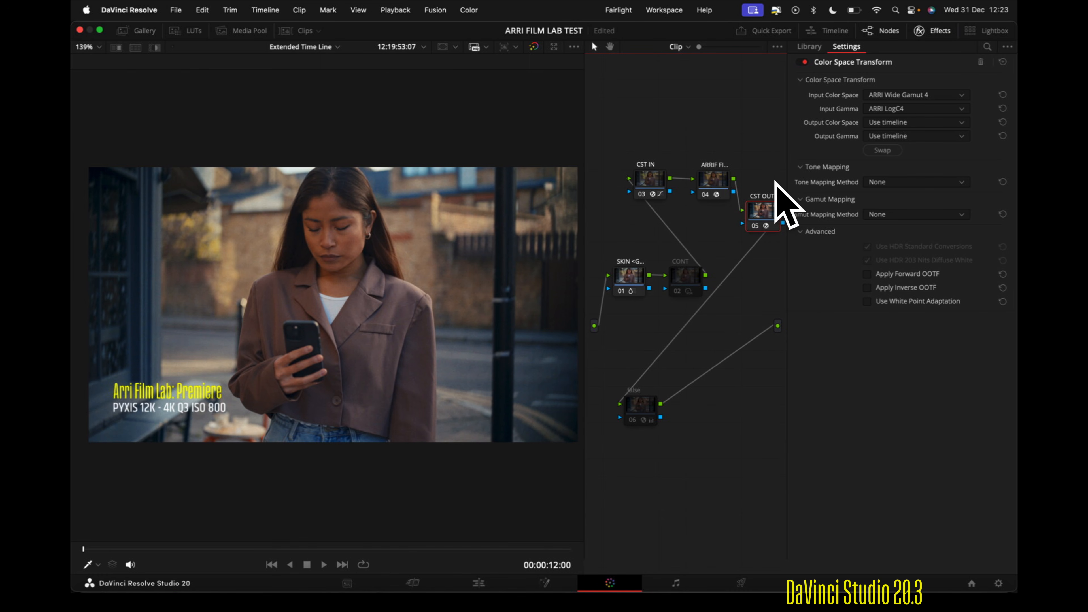
# Step: Check the ARRI Film Lab node's negative stock options, keep 500T, and enlarge the image to inspect the grain
pyautogui.click(717, 181)
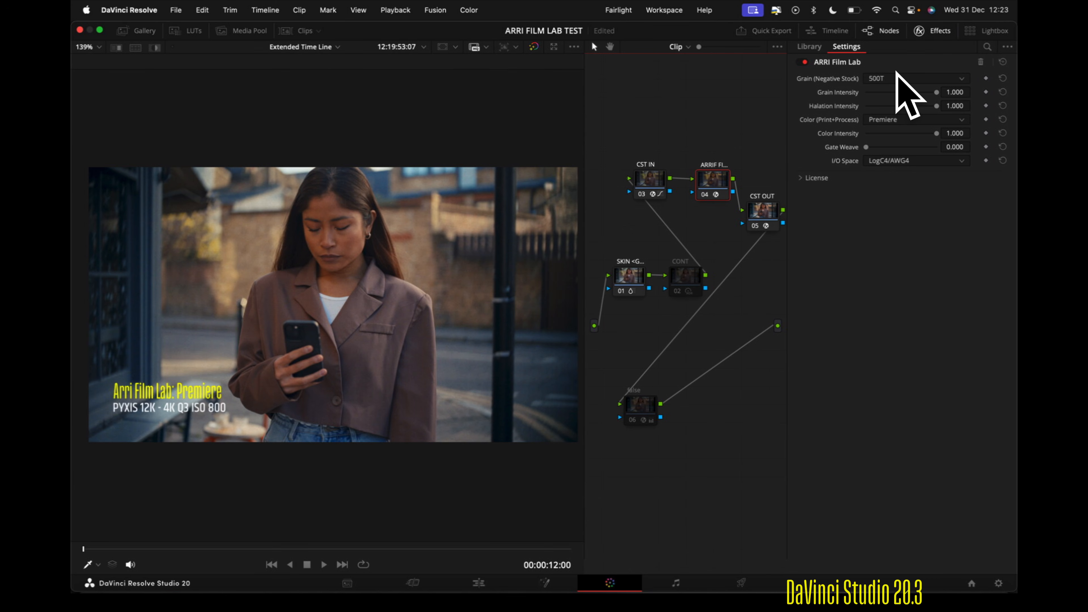
pyautogui.click(903, 76)
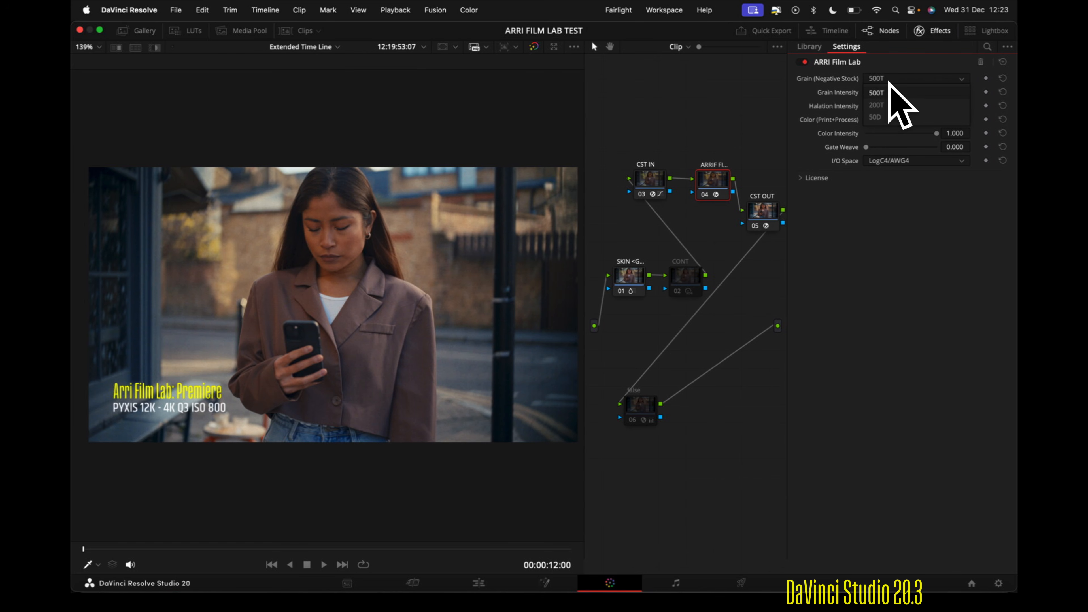
pyautogui.click(884, 92)
pyautogui.scroll(5, 485, 194)
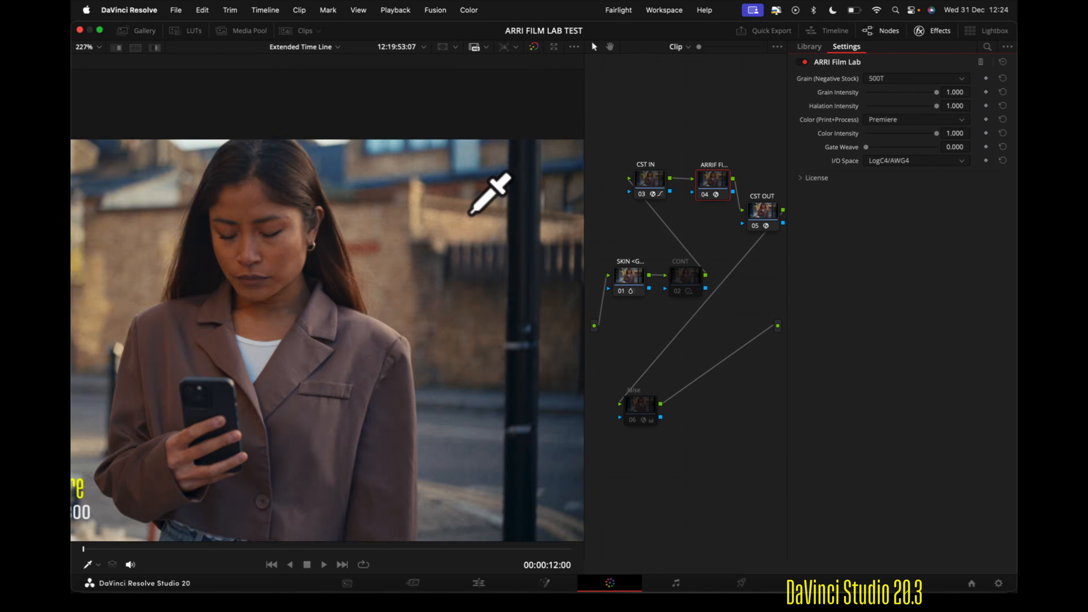
# Step: Compare the 200T and 50D negative stocks on the enlarged face, then restore 500T and fit the image to the viewer
pyautogui.hscroll(-5, 469, 215)
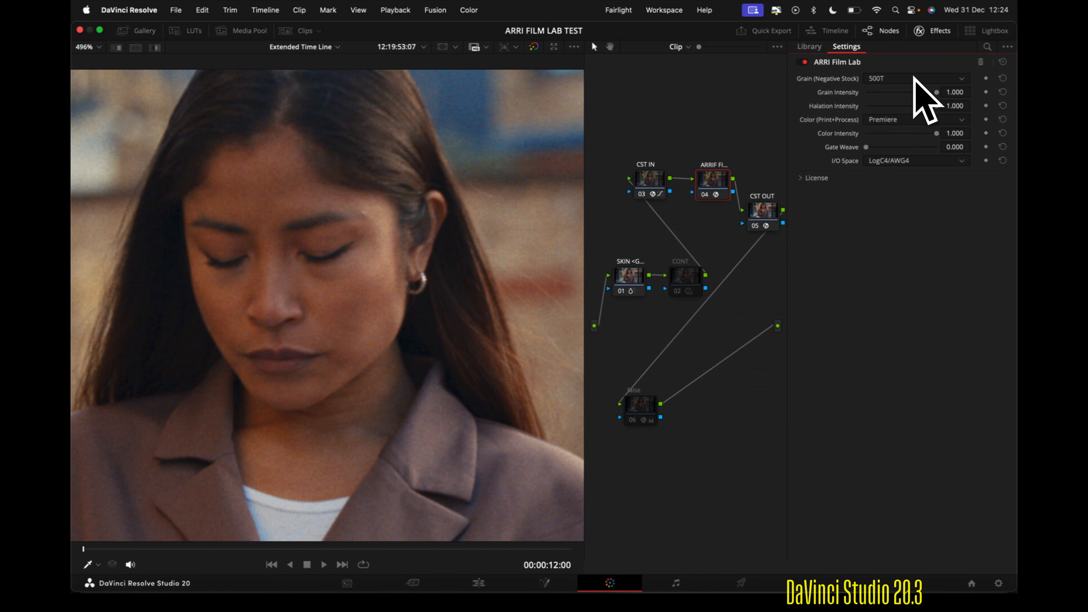
pyautogui.click(905, 80)
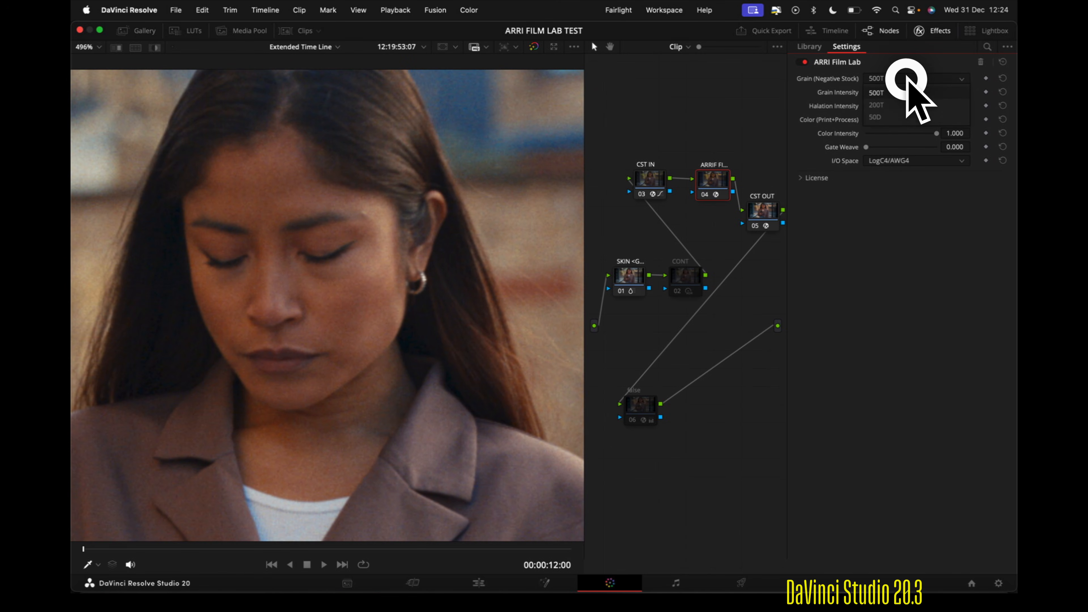
pyautogui.click(877, 105)
pyautogui.click(886, 80)
pyautogui.click(878, 115)
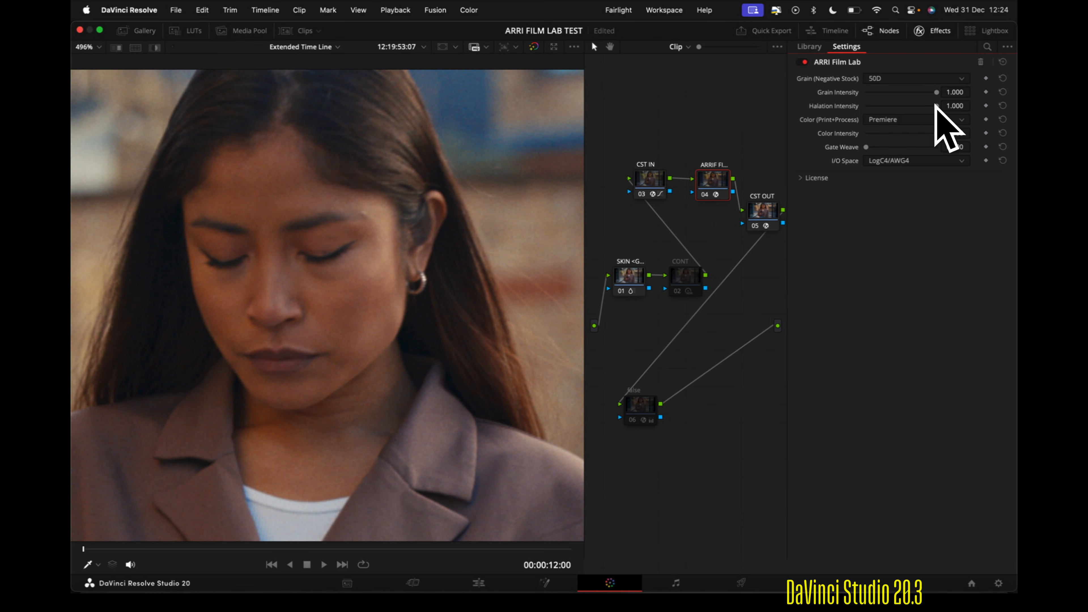
pyautogui.click(901, 78)
pyautogui.click(892, 91)
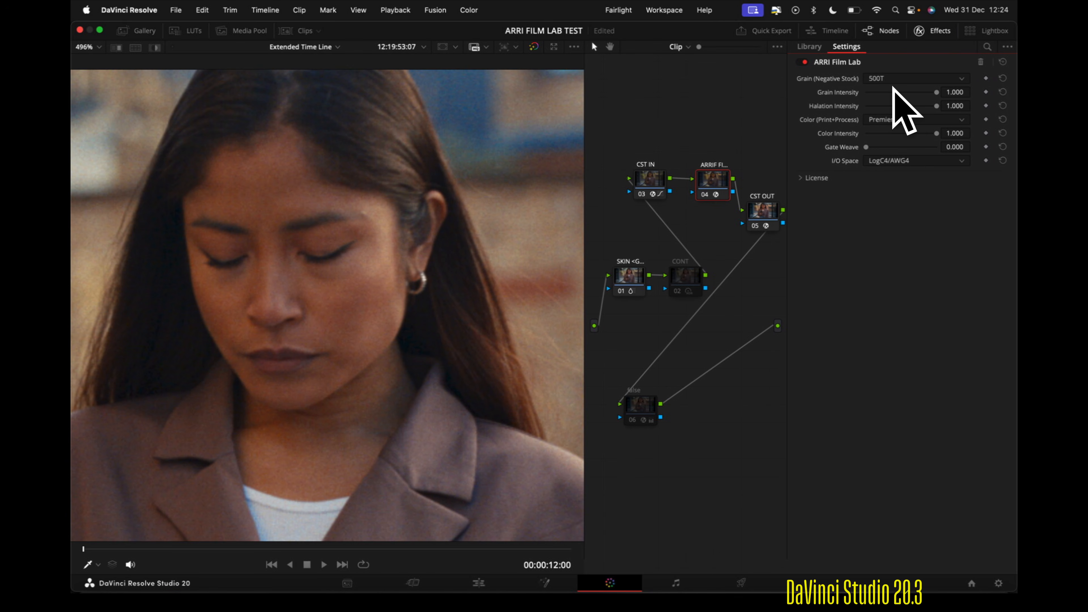
pyautogui.hotkey('shift', 'z')
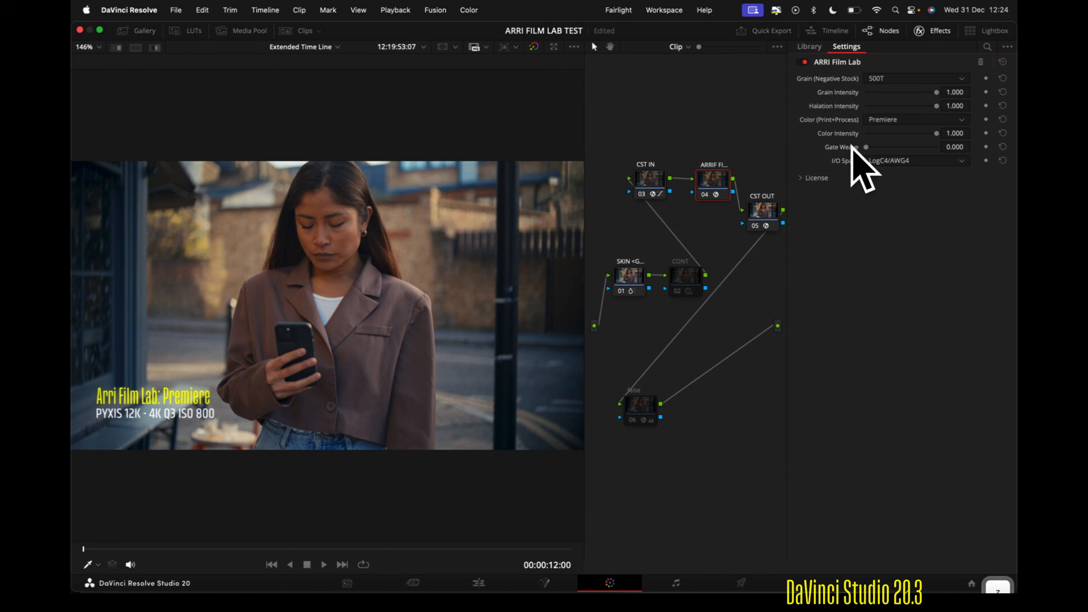
# Step: Try out the halation and grain intensity, lower Color Intensity to 0.000 to judge the look, and restore it to 1.000
pyautogui.moveTo(937, 106)
pyautogui.mouseDown()
pyautogui.moveTo(889, 109)
pyautogui.moveTo(939, 105)
pyautogui.mouseUp()
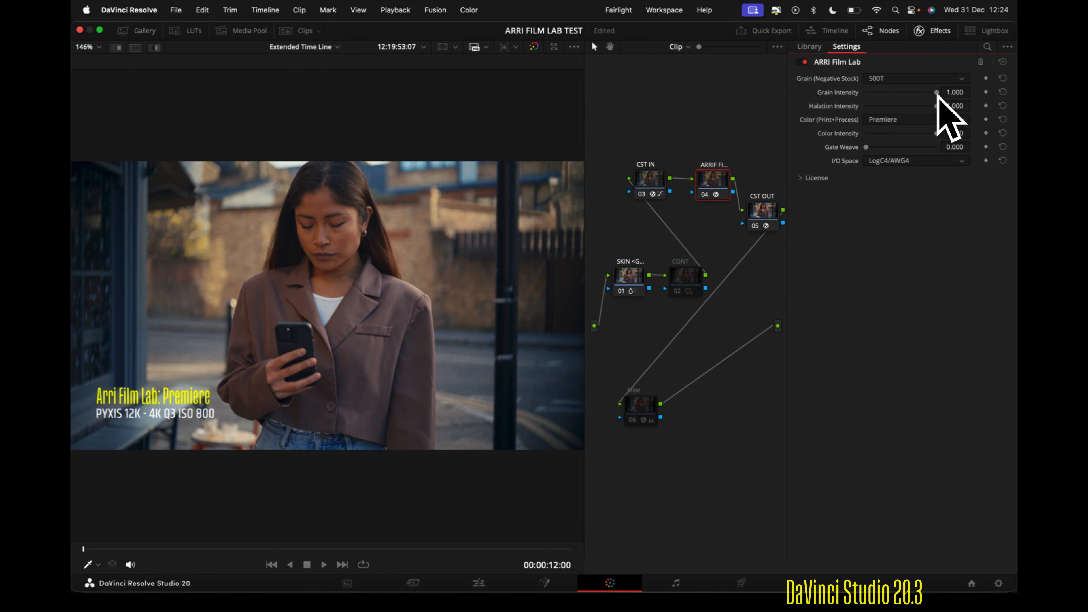
pyautogui.moveTo(937, 93); pyautogui.dragTo(967, 99)
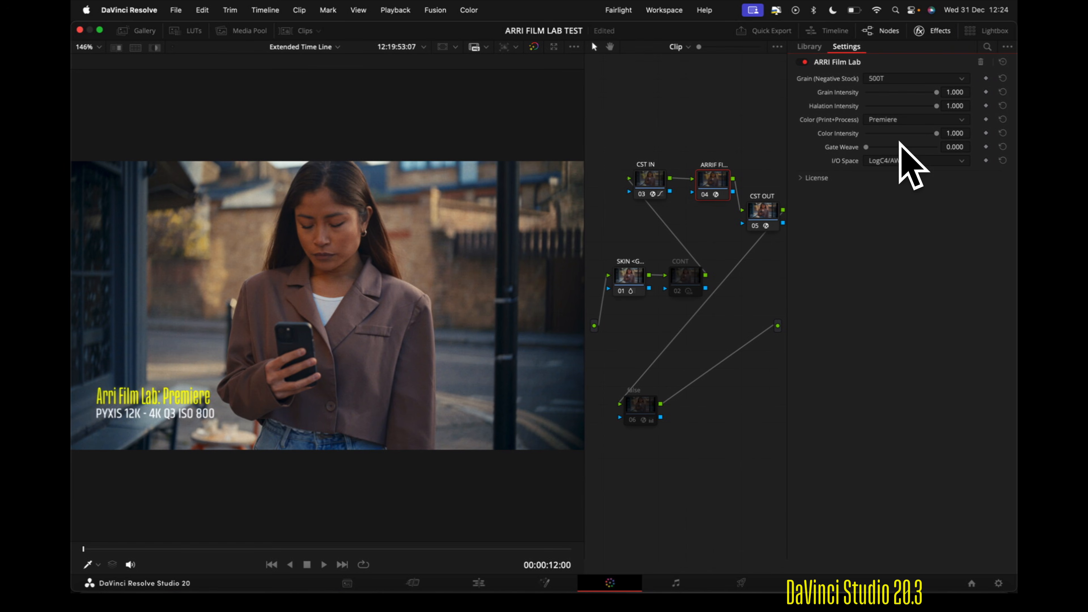
pyautogui.moveTo(937, 133); pyautogui.dragTo(854, 131)
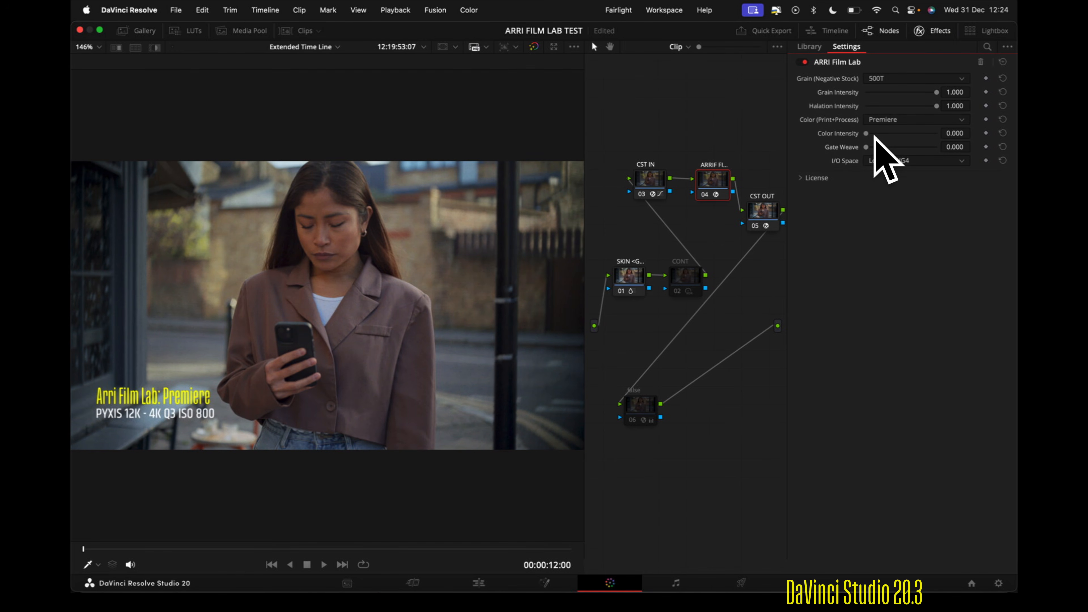
pyautogui.moveTo(951, 133); pyautogui.dragTo(944, 137)
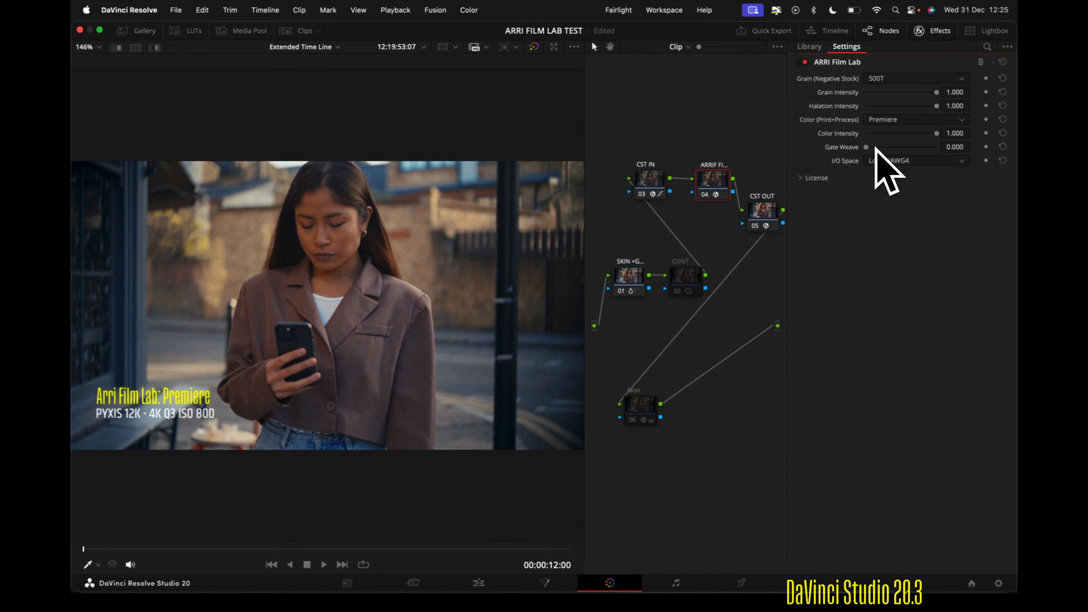
# Step: Try the Classic, Live, Reversal and BleachBypass print processes in turn on the ARRI Film Lab node
pyautogui.click(900, 120)
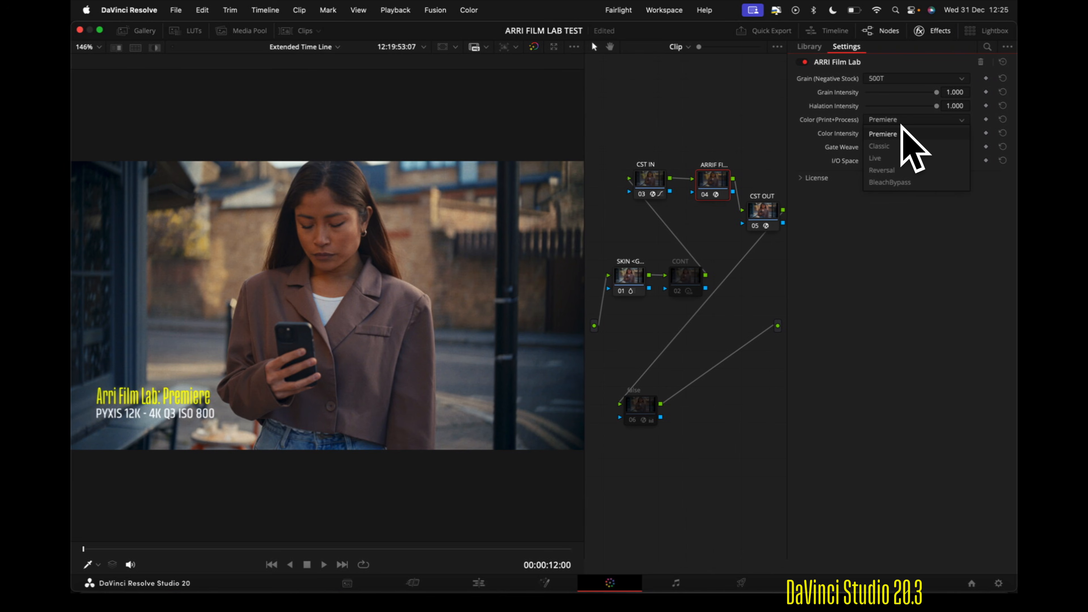
pyautogui.click(884, 146)
pyautogui.click(893, 121)
pyautogui.click(880, 157)
pyautogui.click(894, 121)
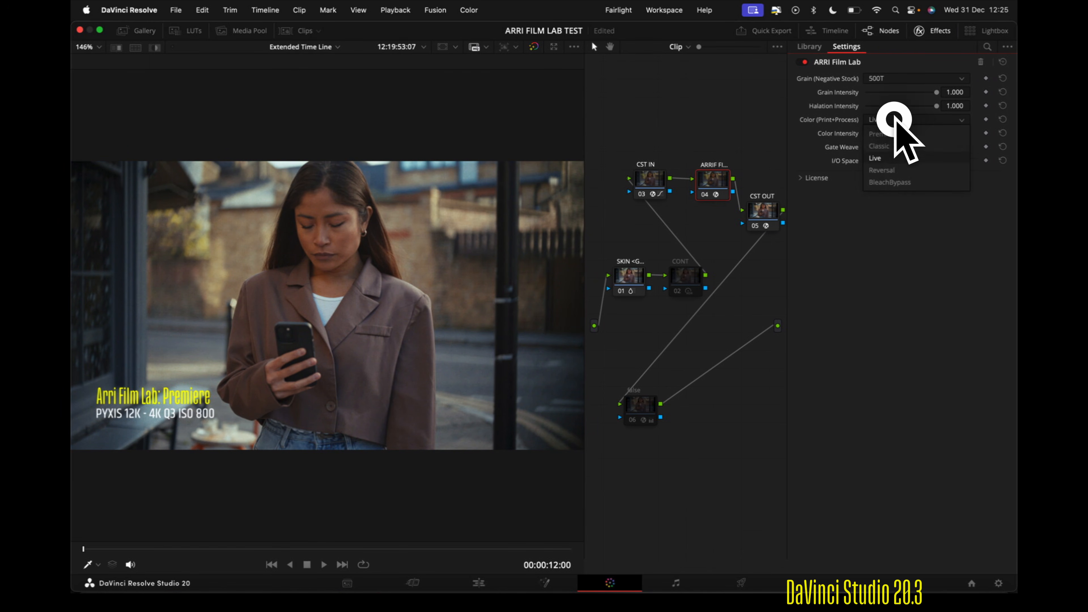
pyautogui.click(883, 170)
pyautogui.click(899, 121)
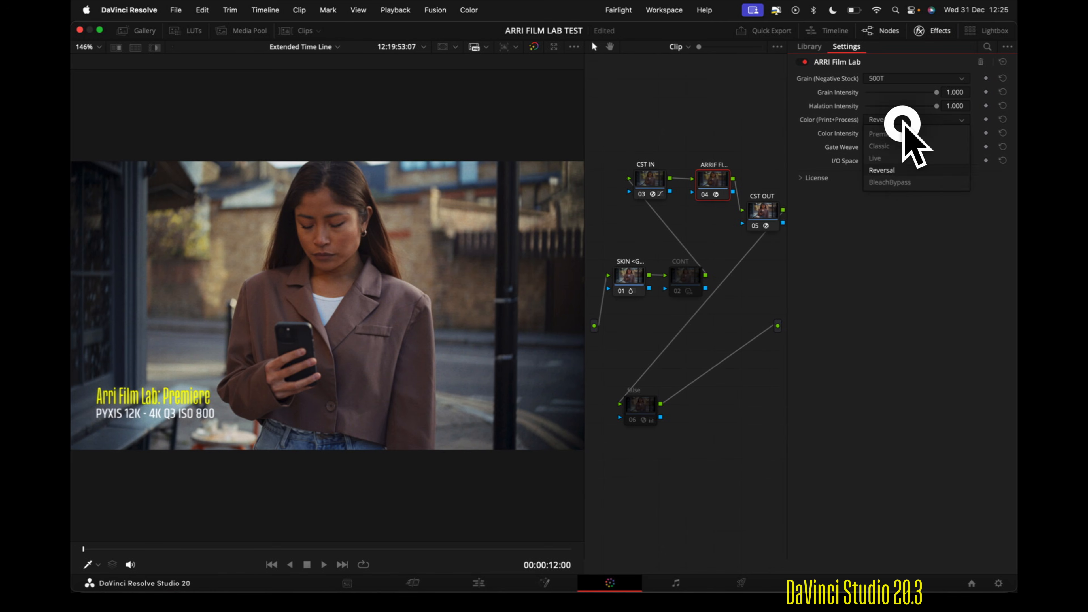
pyautogui.click(890, 183)
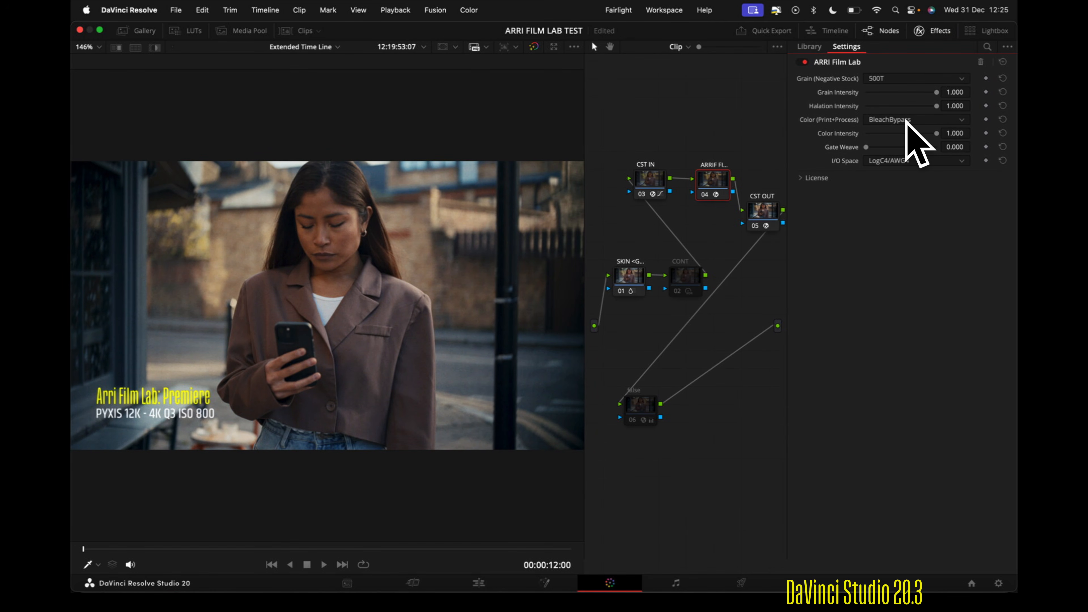
# Step: Try a different color intensity with BleachBypass, keep it at 1.000, and return the print process to Premiere
pyautogui.moveTo(934, 133); pyautogui.dragTo(967, 136)
pyautogui.click(924, 119)
pyautogui.click(910, 158)
pyautogui.click(923, 119)
pyautogui.click(898, 134)
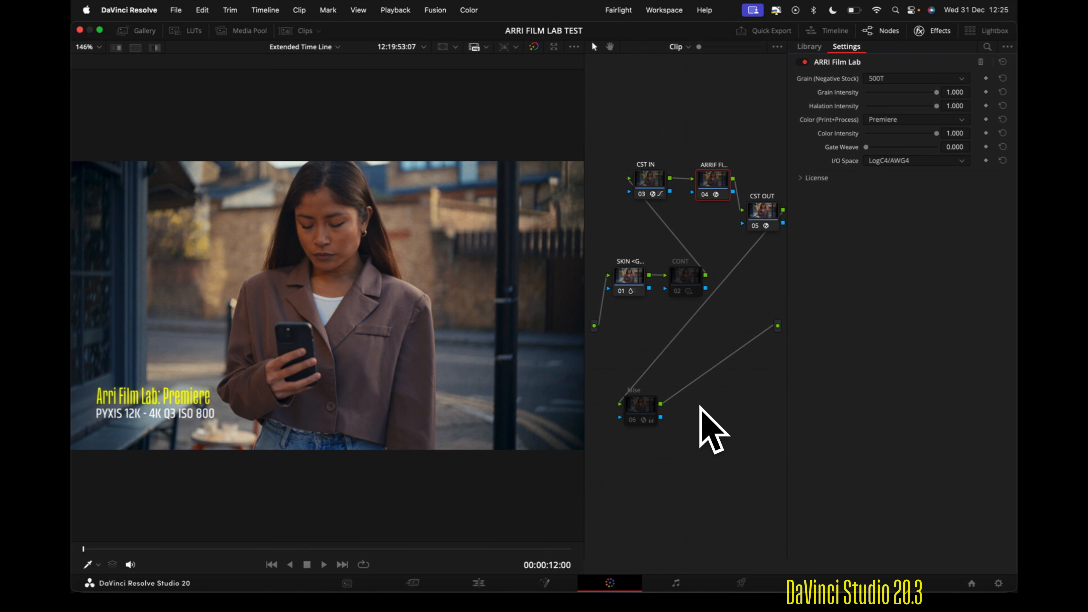
# Step: Go to the following clip and check the settings of its ARRI Film Lab node
pyautogui.press('Down')
pyautogui.hscroll(2, 710, 244)
pyautogui.click(704, 255)
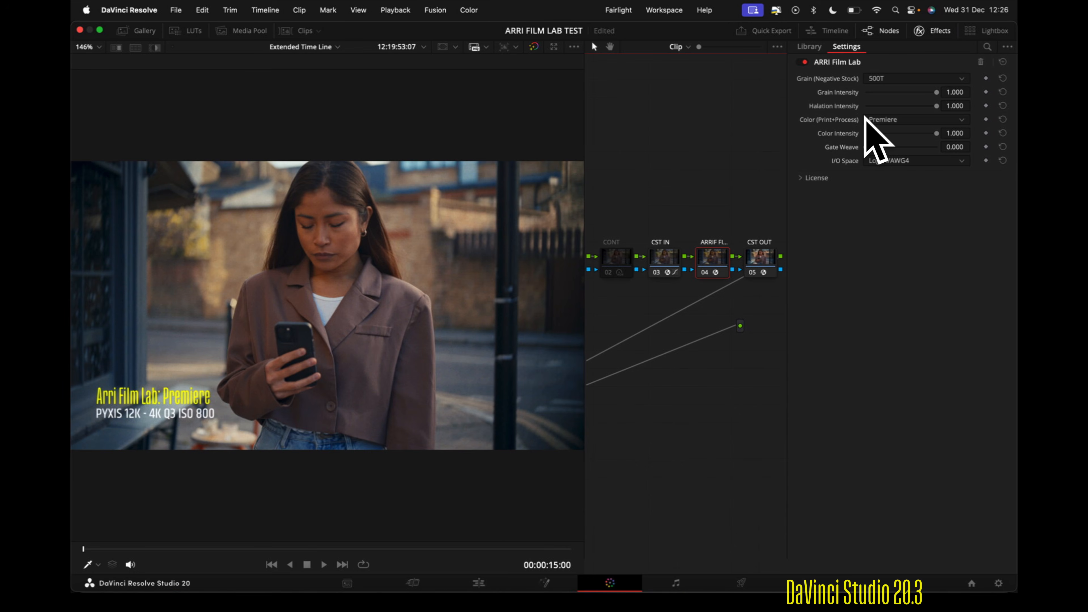
# Step: Step through the remaining timeline clips to compare the Dehancer and ARRI Film Lab looks on the different shots
pyautogui.press('Down')
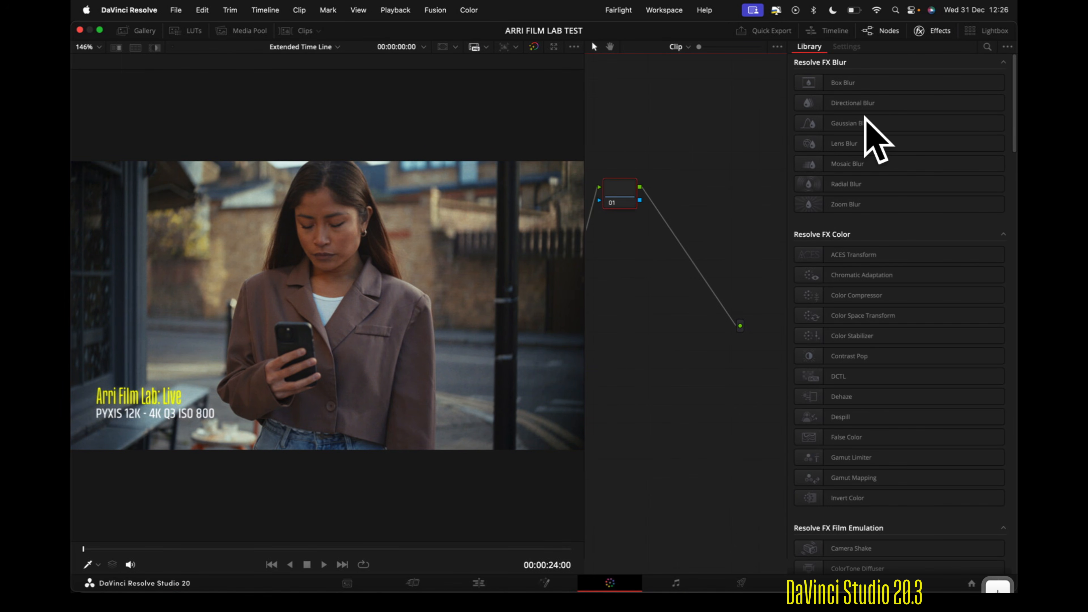
pyautogui.press('Down')
pyautogui.press('Down')
pyautogui.press('Down')
pyautogui.press('Down')
pyautogui.press('Down')
pyautogui.press('Down')
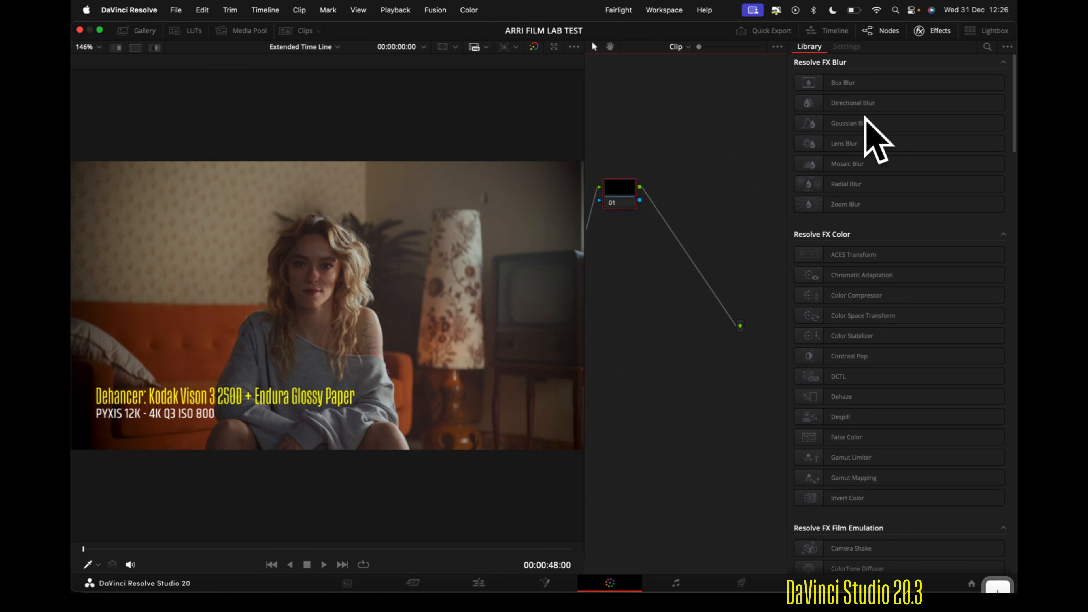
pyautogui.press('Down')
pyautogui.press('Down')
pyautogui.press('Down')
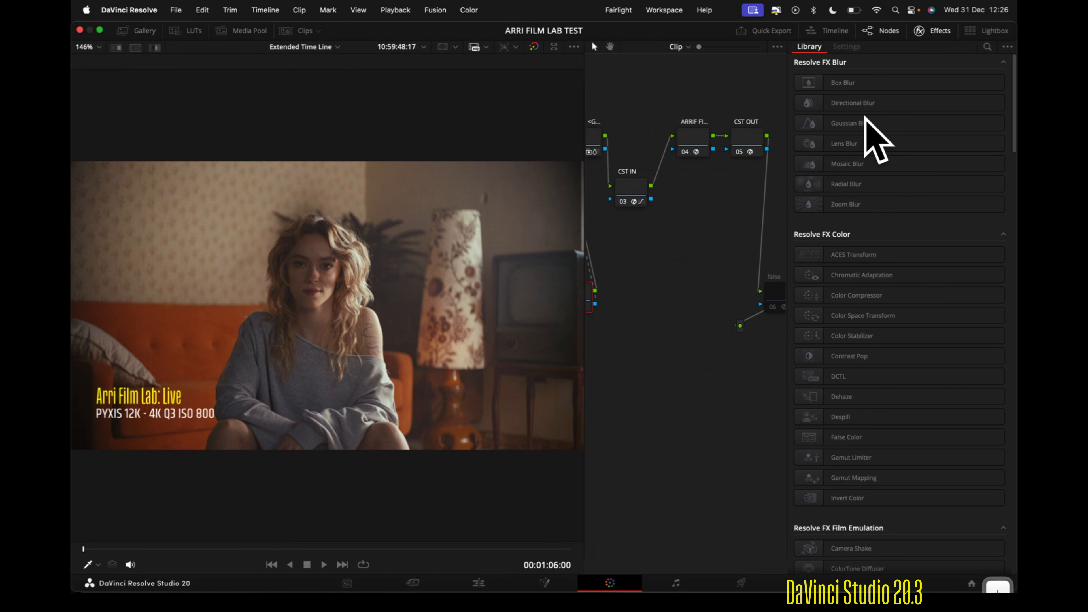
pyautogui.press('Down')
pyautogui.press('Down')
pyautogui.press('Down')
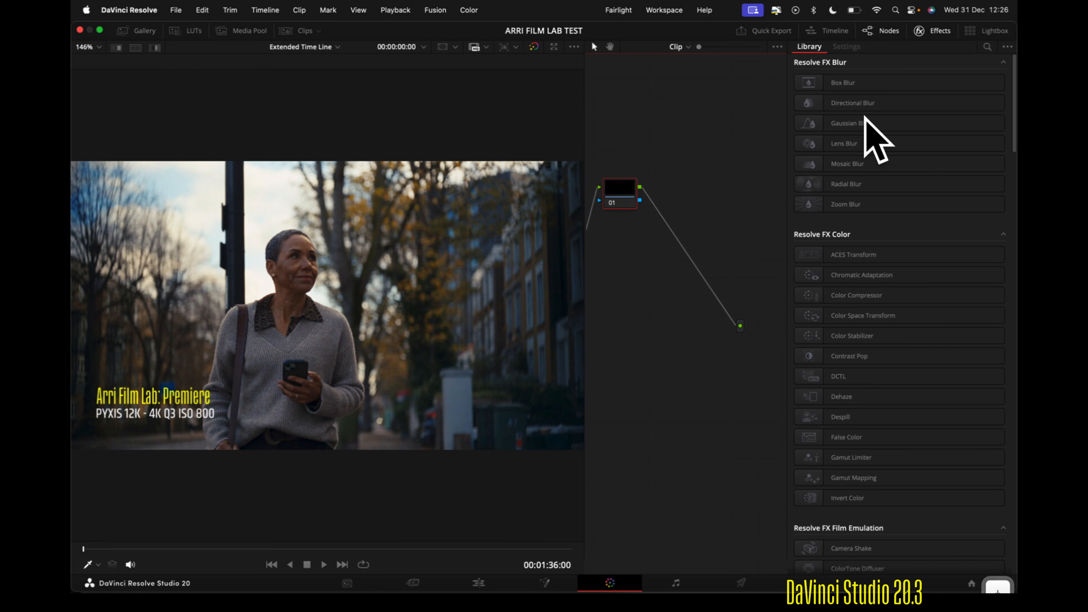
pyautogui.press('Down')
pyautogui.press('Down')
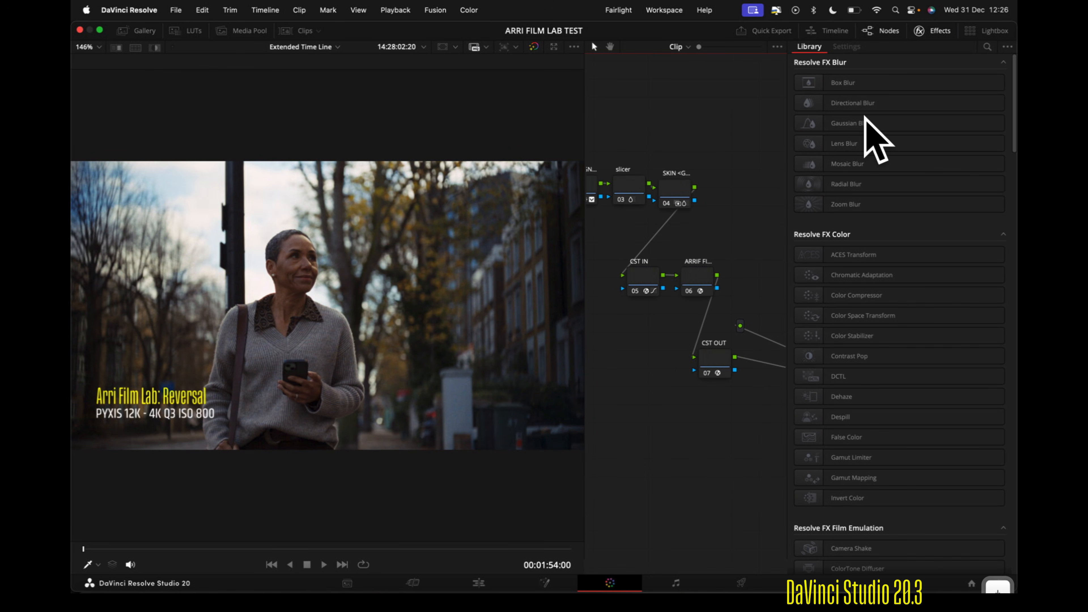
pyautogui.press('Down')
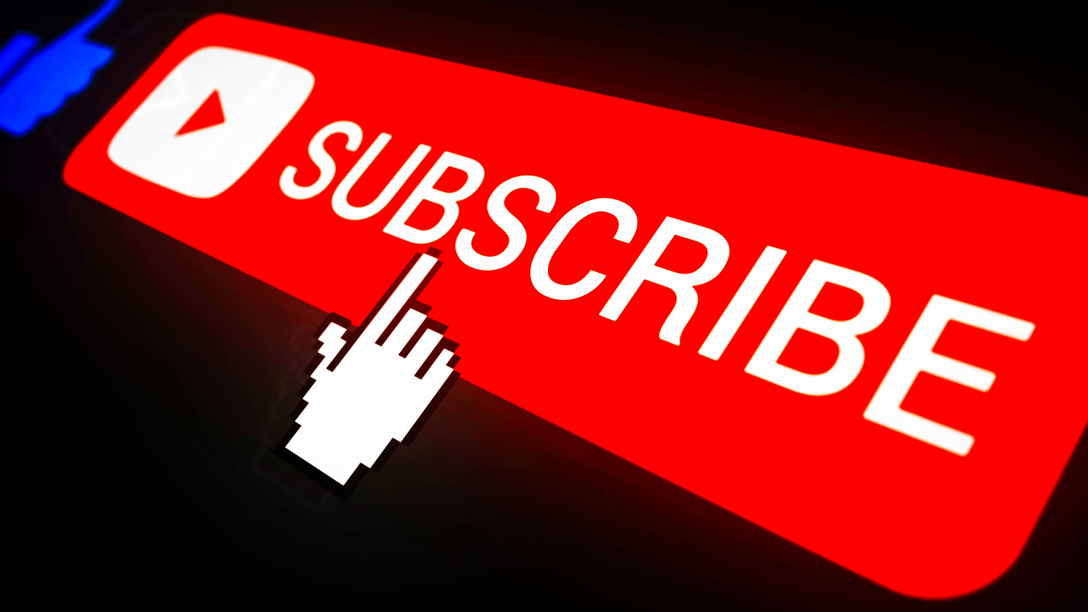